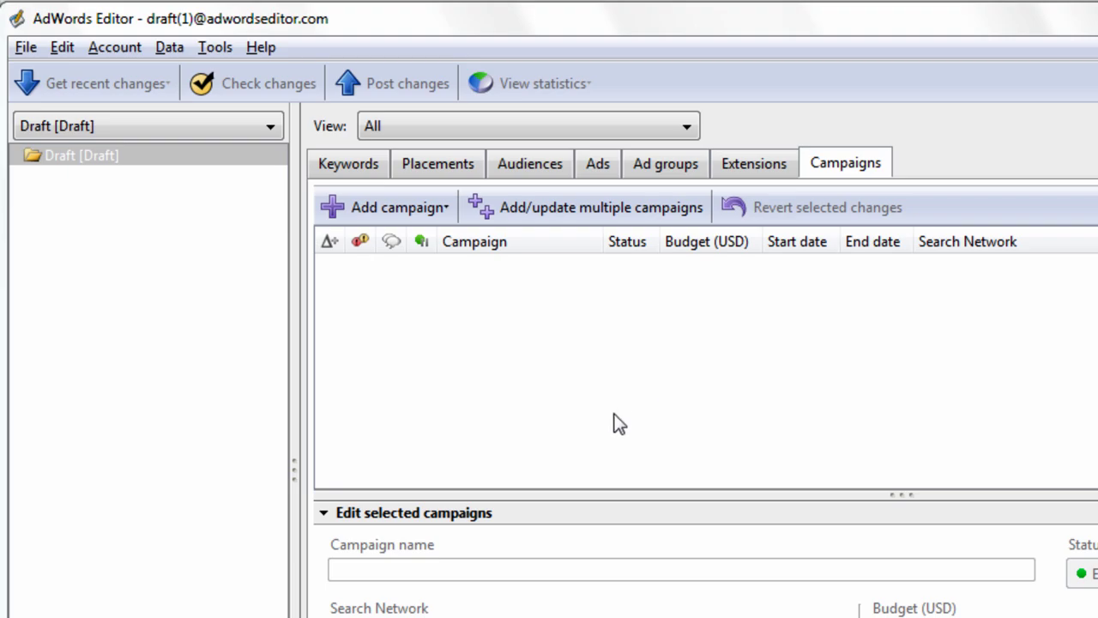
Copy all 15,420 keywords in Excel's column A, from A2 down to the last row.
key("alt+Tab")
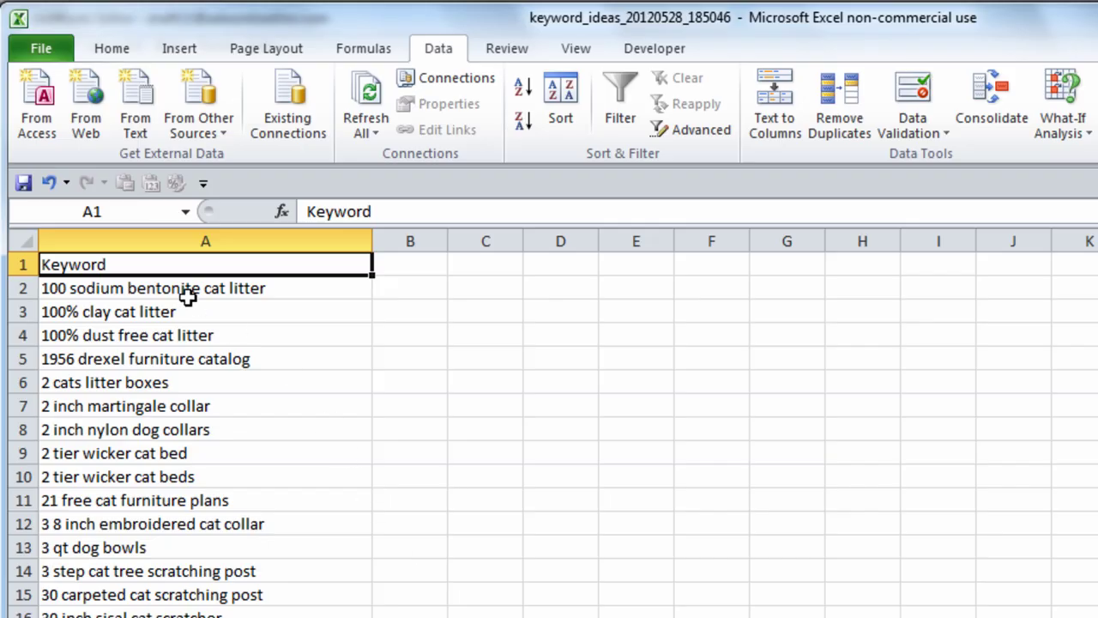
left_click(188, 290)
key("ctrl+shift+Down")
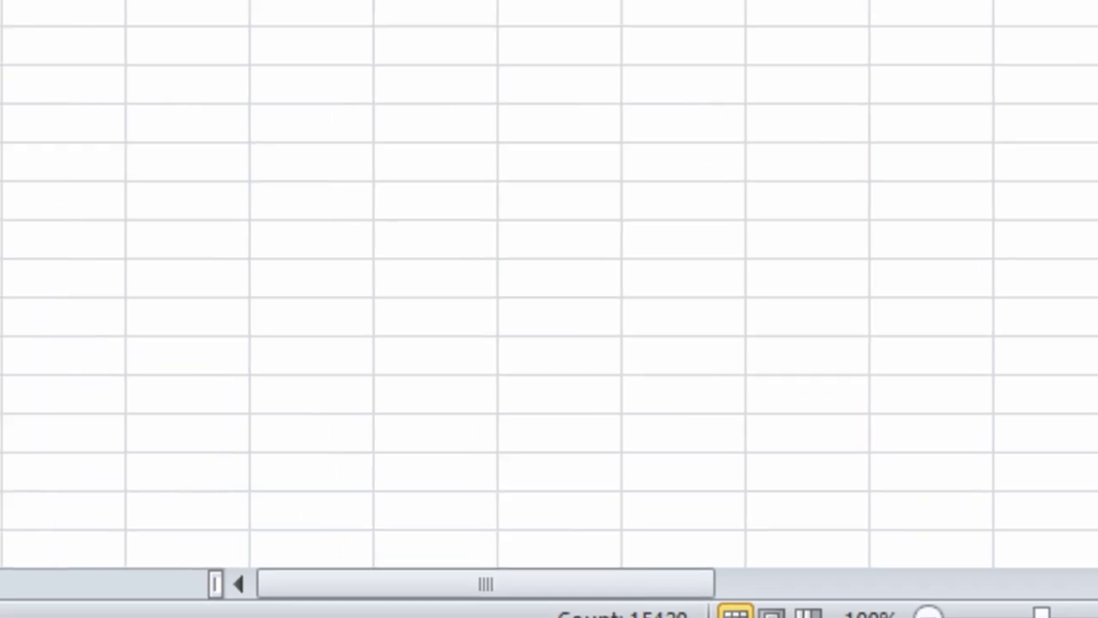
key("alt+Tab")
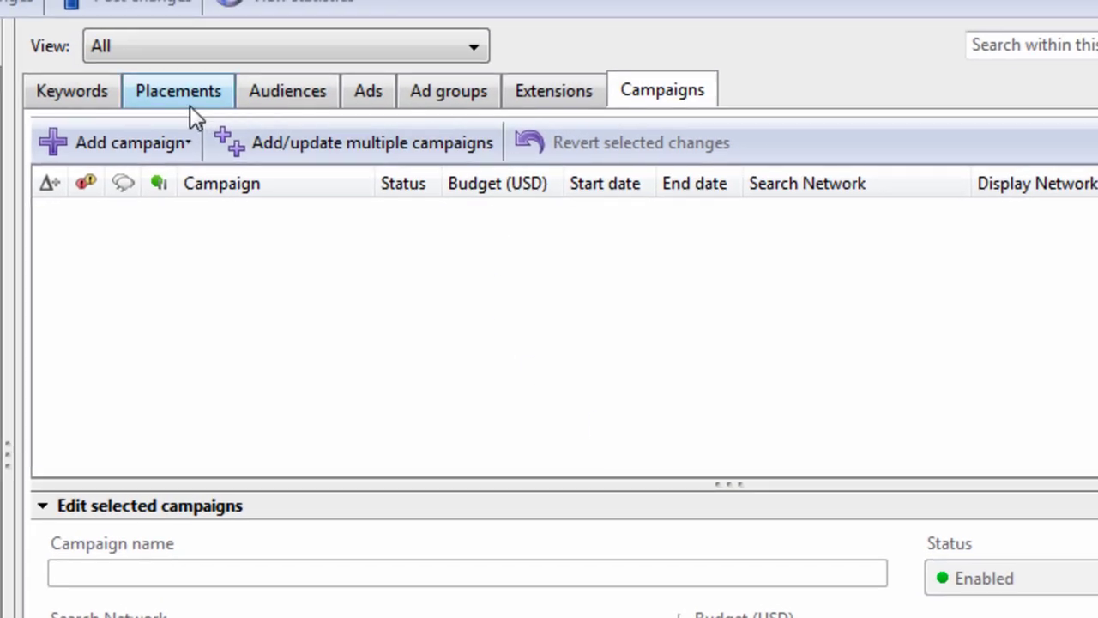
Add a new campaign, Campaign #1, with a new Ad group #1.
left_click(182, 141)
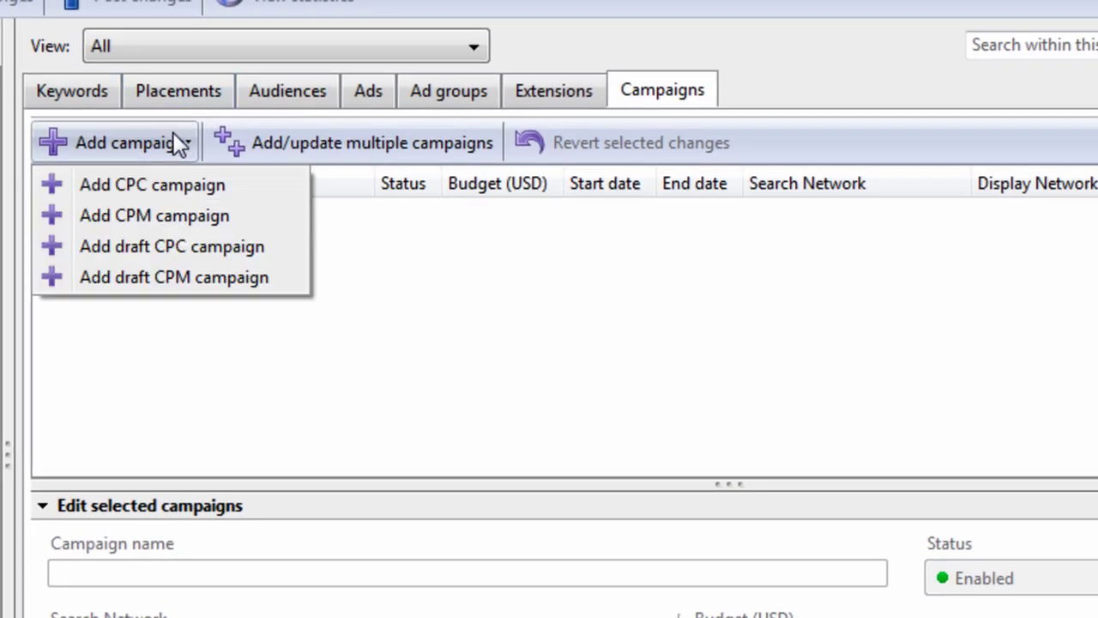
left_click(458, 311)
left_click(425, 96)
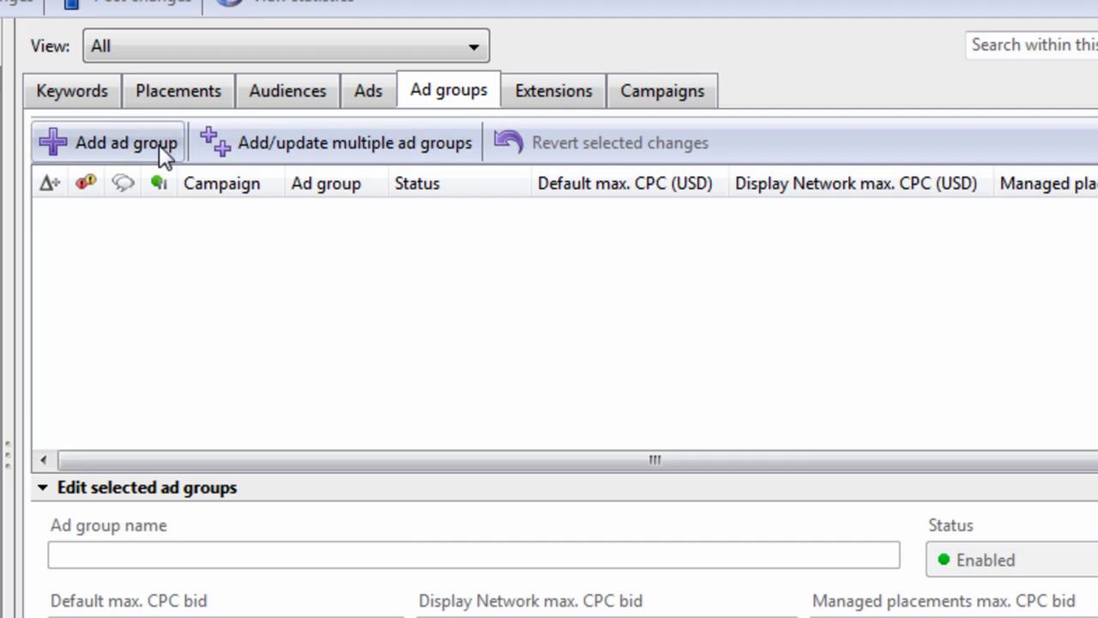
left_click(159, 144)
left_click(129, 163)
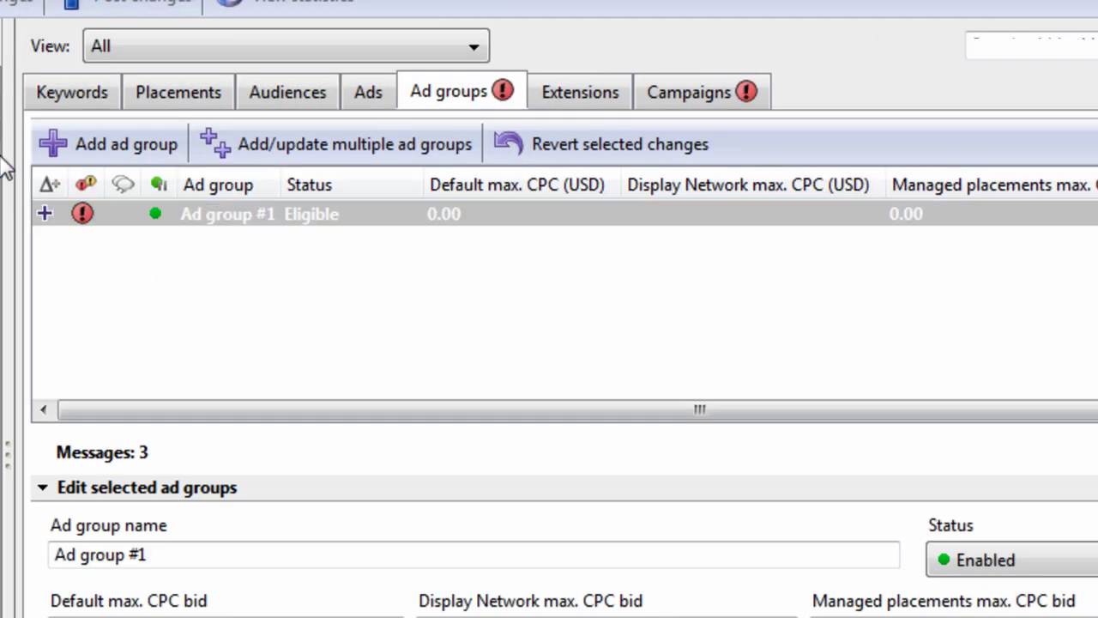
Start Add/update multiple keywords from the Keywords list's Make multiple changes menu.
left_click(76, 107)
left_click(518, 146)
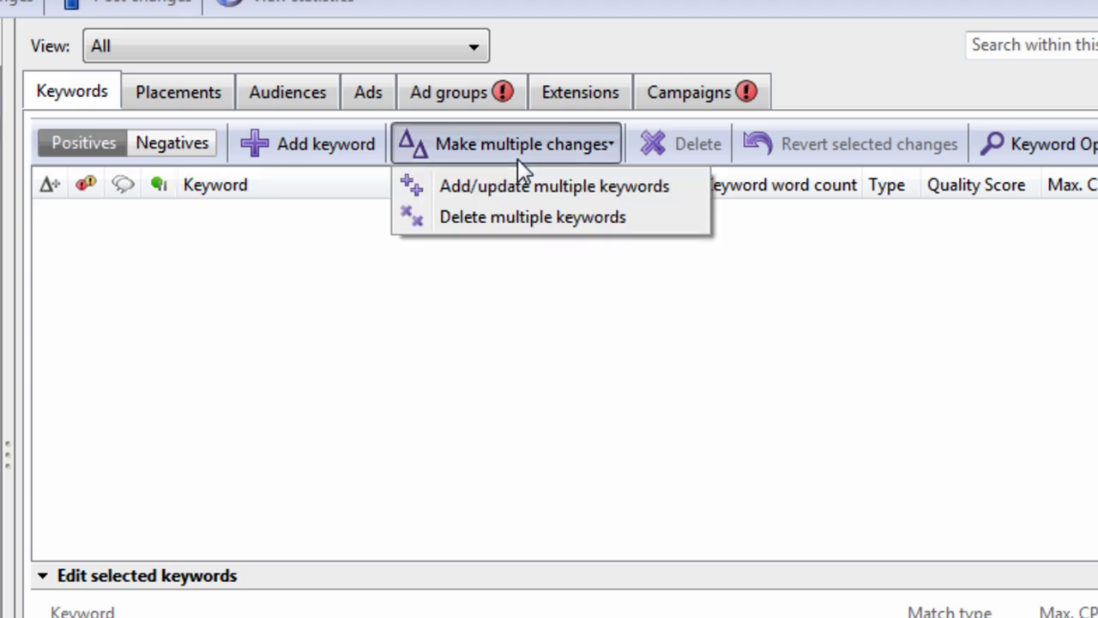
left_click(528, 186)
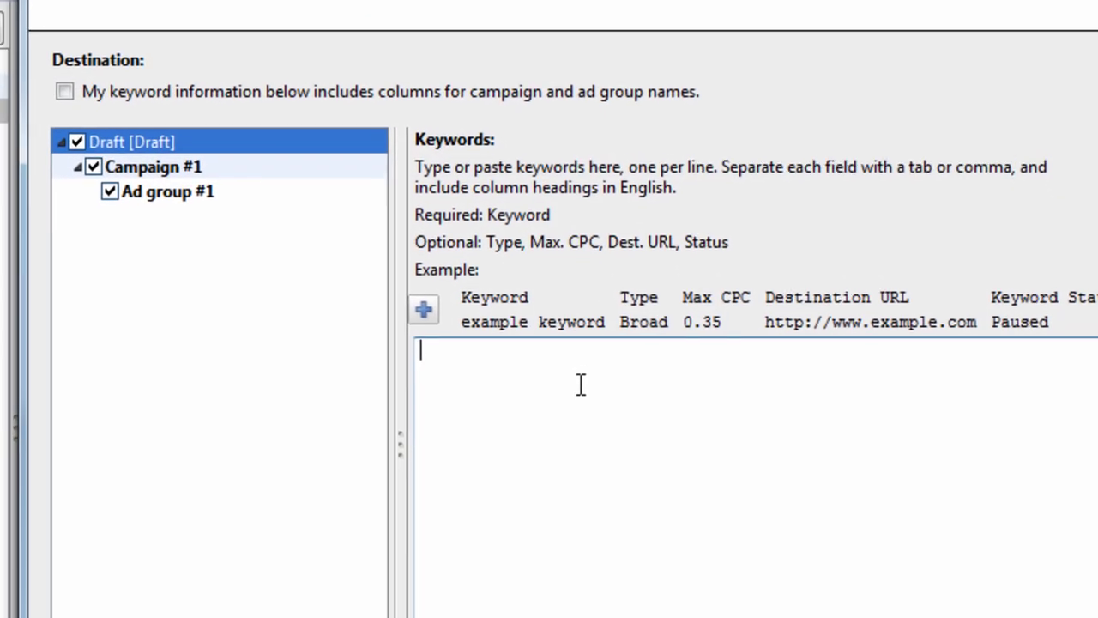
Paste the keywords, check the Keyword column, start processing, then cancel at about 5,190 keywords.
key("ctrl+v")
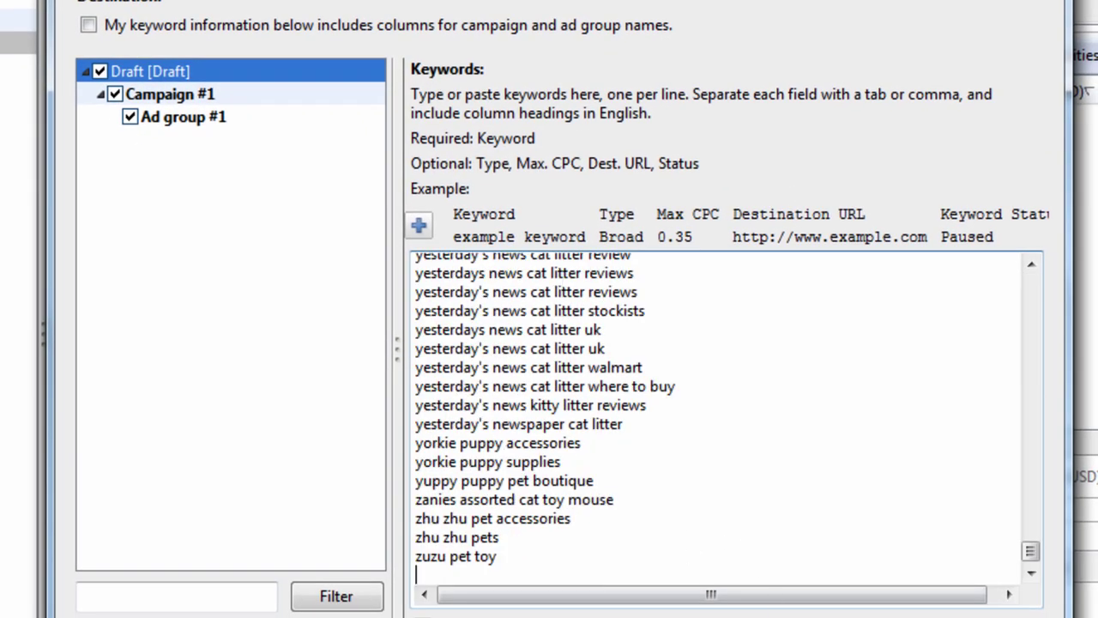
left_click(833, 609)
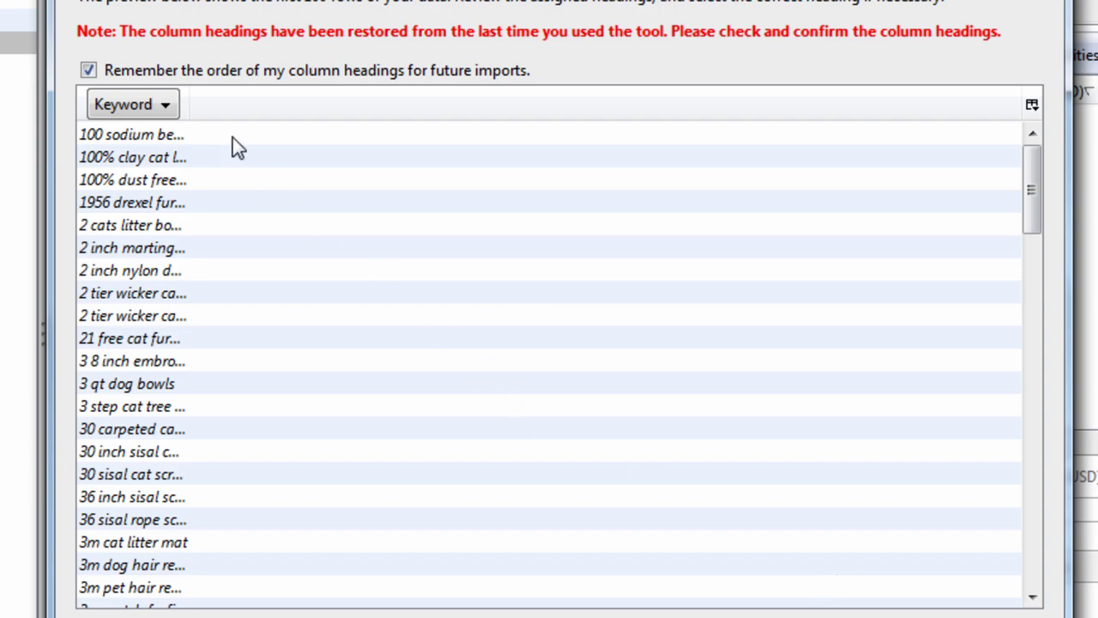
double_click(189, 103)
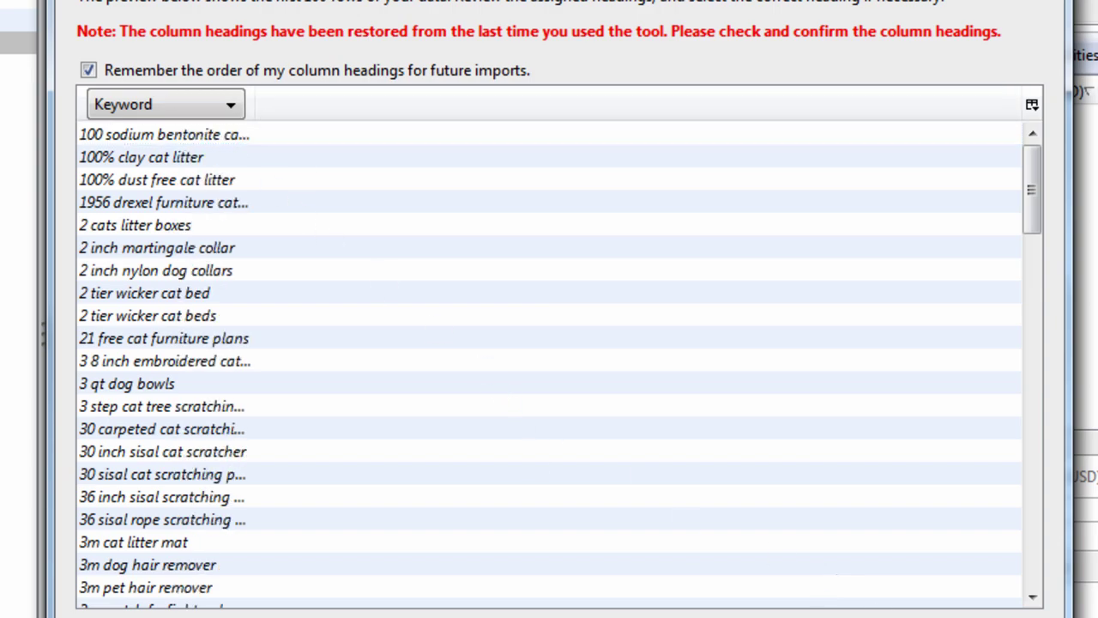
left_click(850, 611)
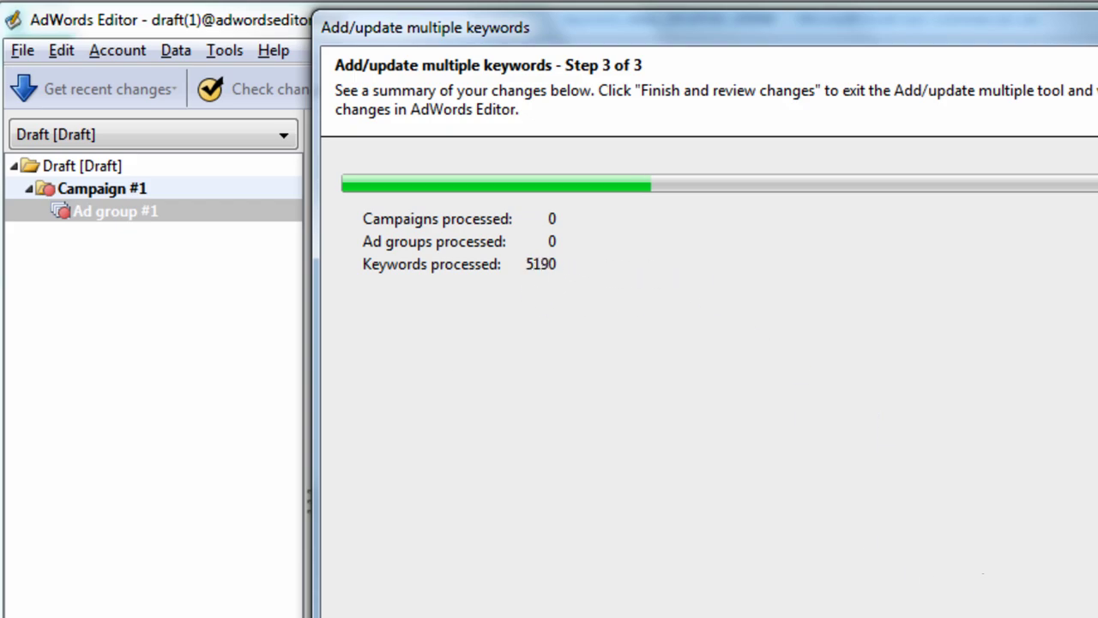
key("Escape")
left_click(814, 518)
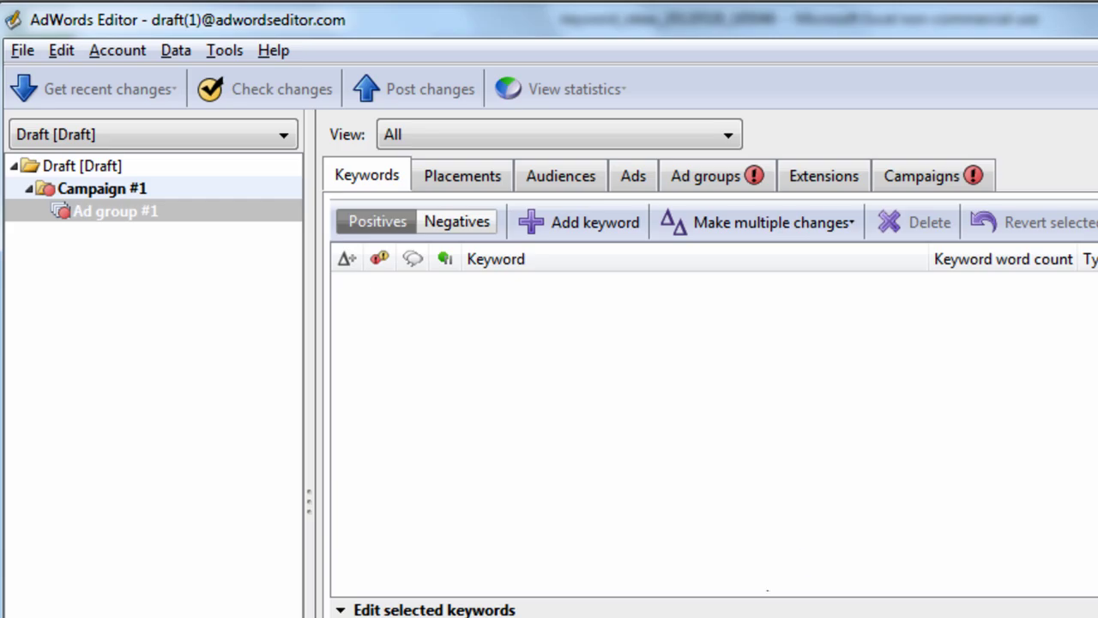
Insert two empty columns in Excel before the keyword column.
key("alt+Tab")
left_click(221, 380)
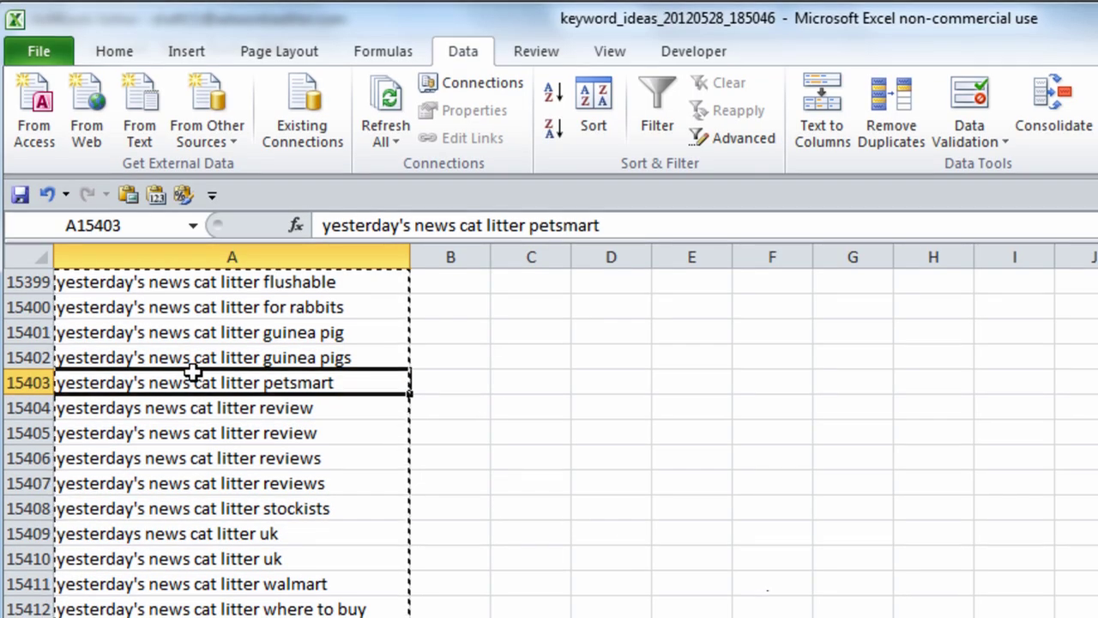
key("ctrl+Home")
left_click(101, 159)
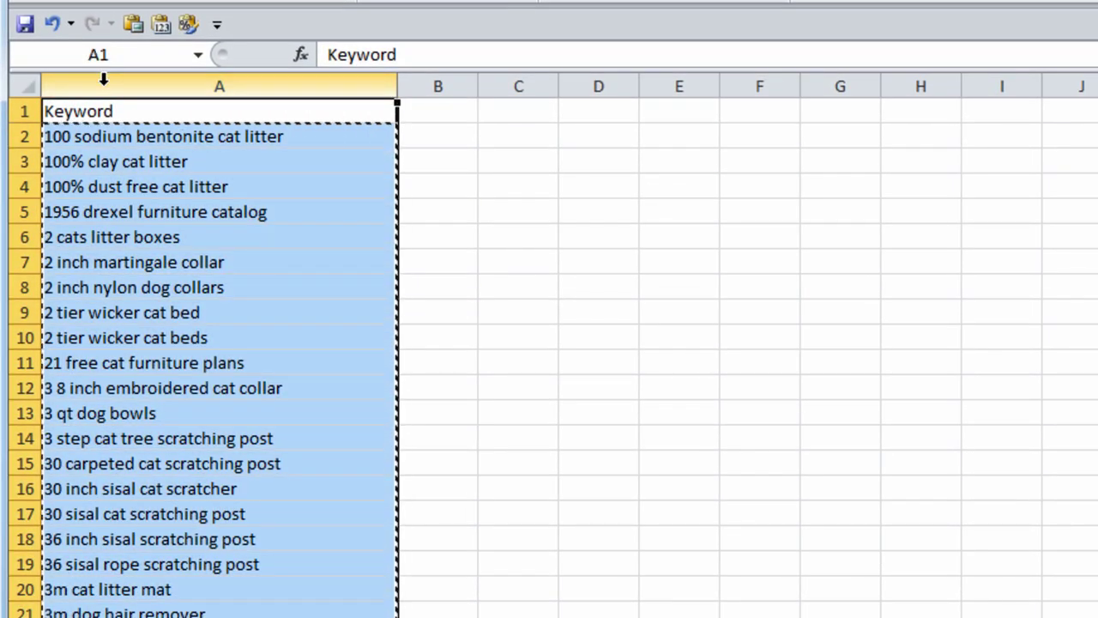
key("ctrl+plus")
key("ctrl+plus")
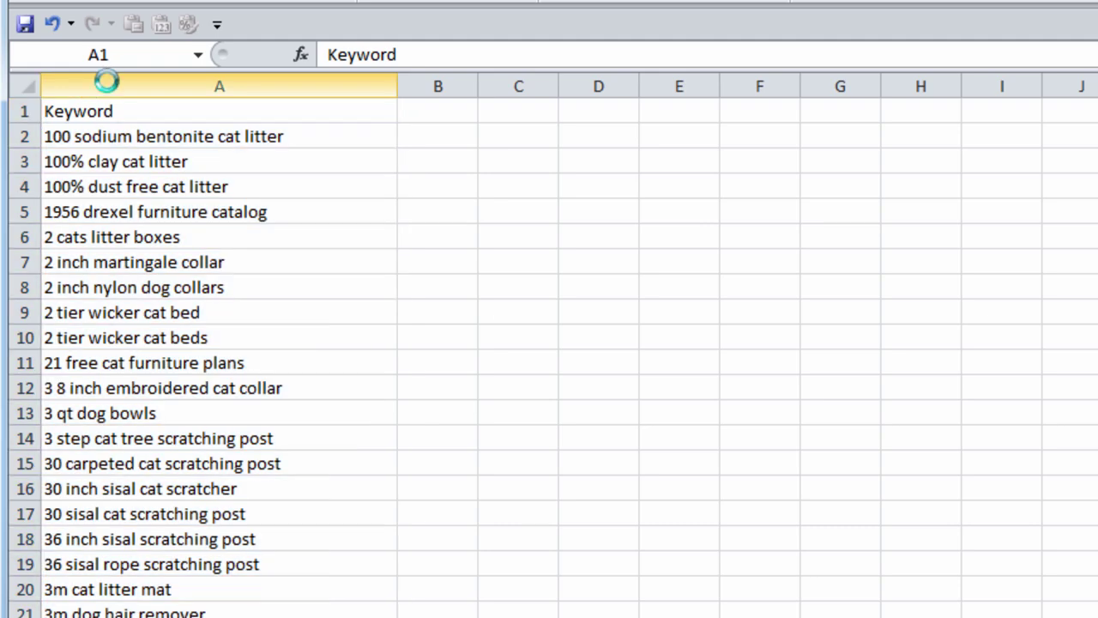
Enter headings Campaign in A1 and Ad Group in B1, and 1000 in B2.
left_click(110, 107)
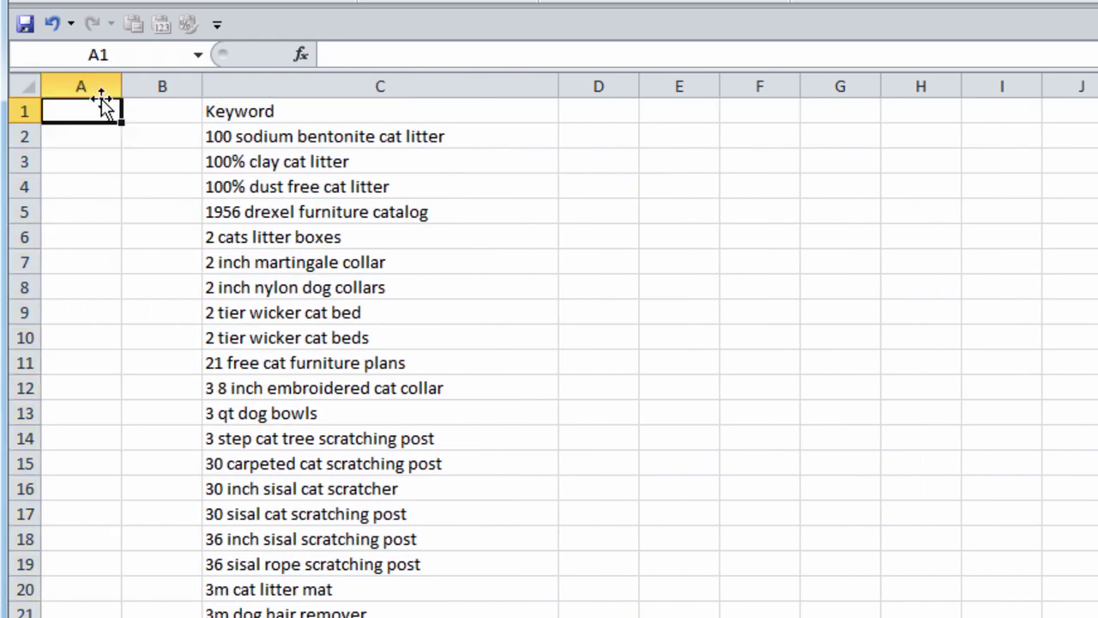
type("Campaign")
key("Tab")
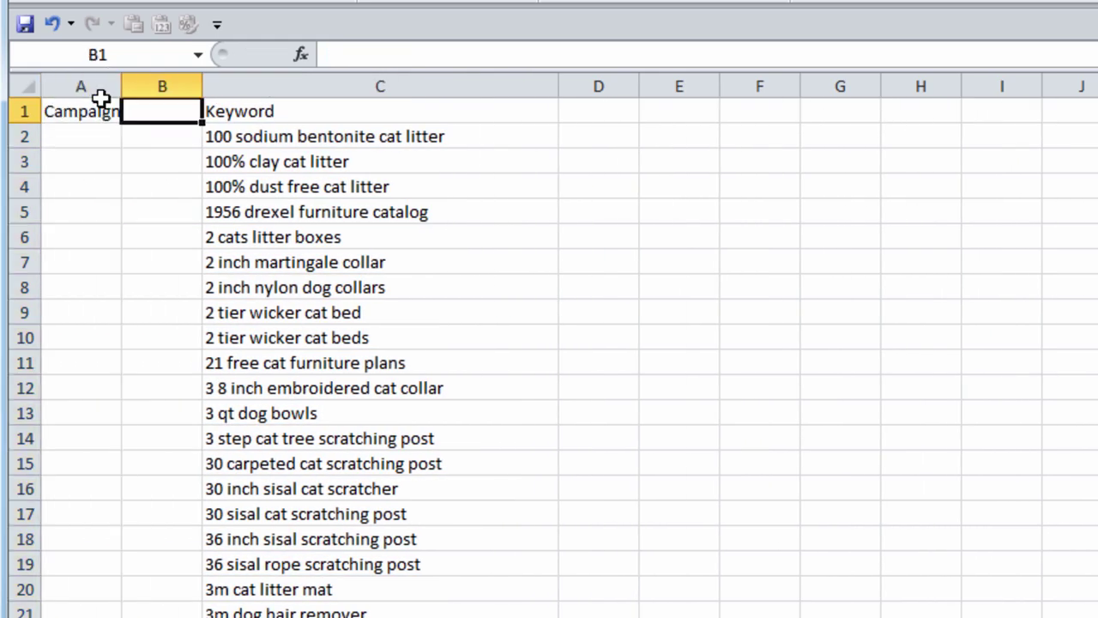
type("Ad Group")
key("Return")
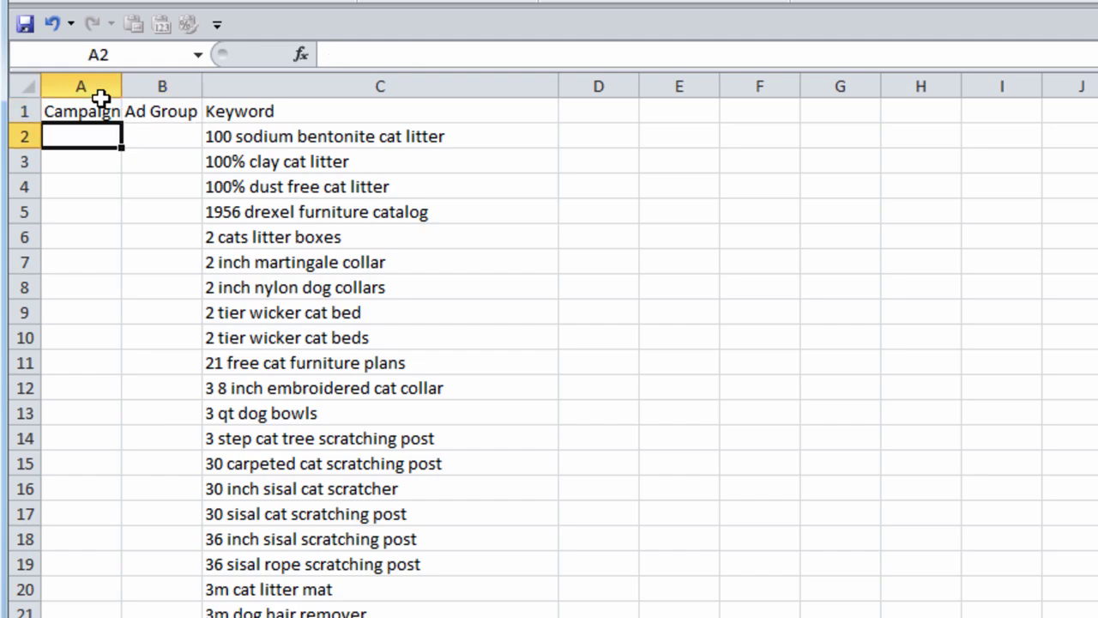
key("Tab")
type("1000")
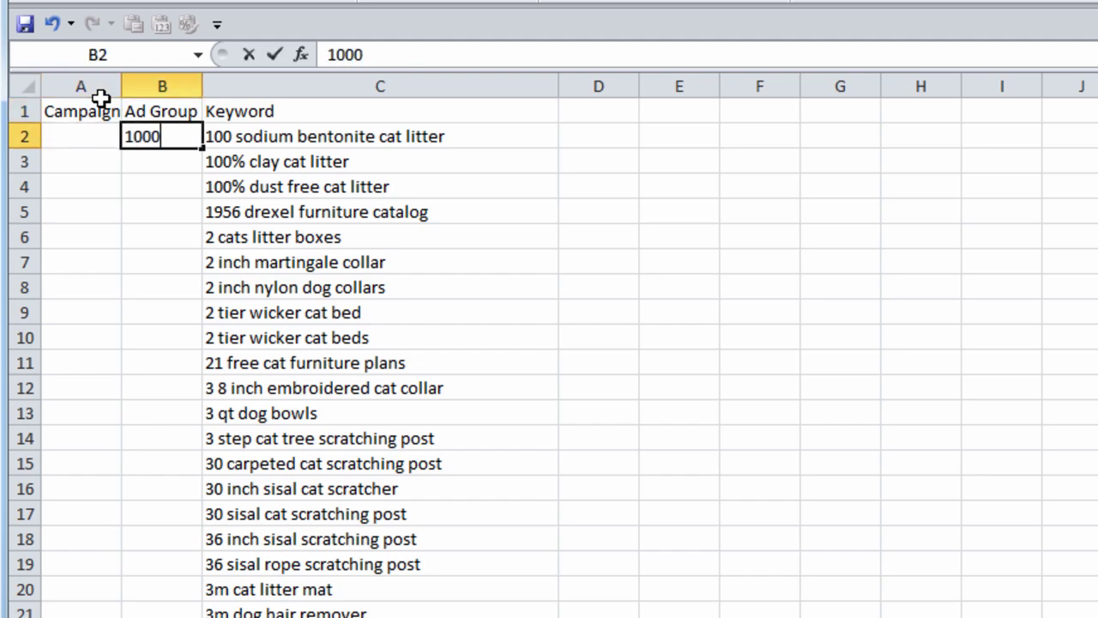
key("Return")
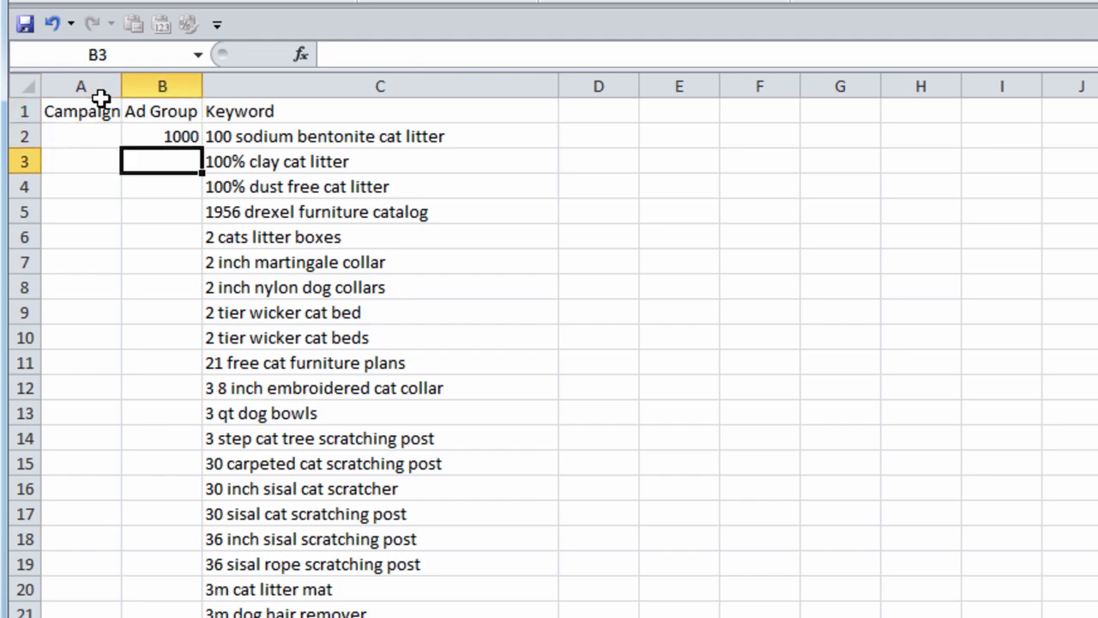
Fill 1000 from B2 down column B through row 1077.
left_click(174, 136)
left_click_drag(202, 148, 237, 360)
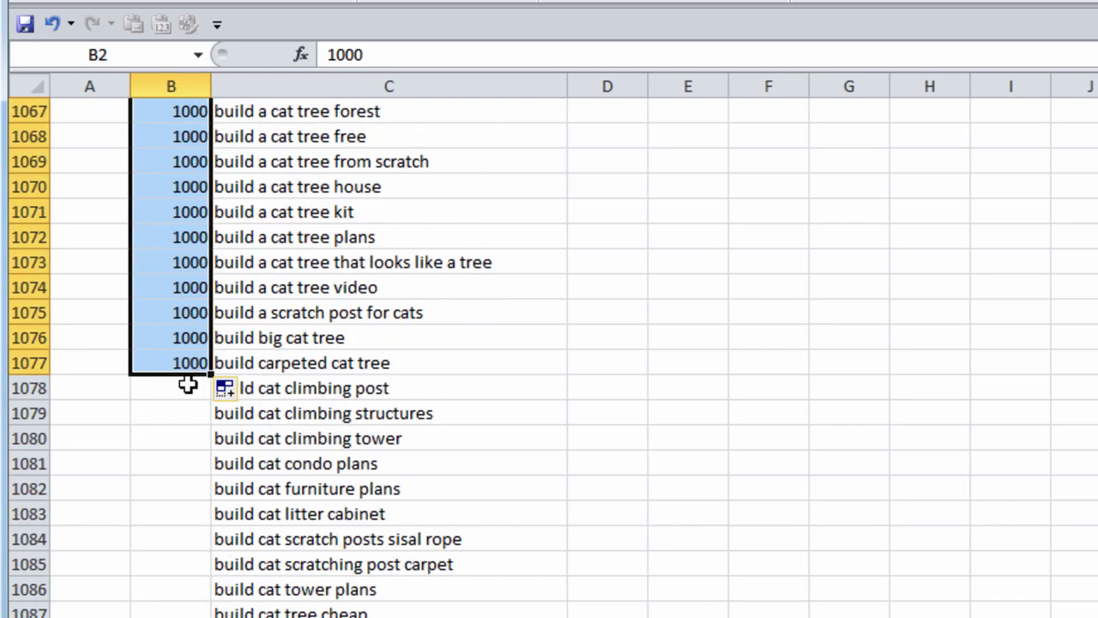
left_click(187, 385)
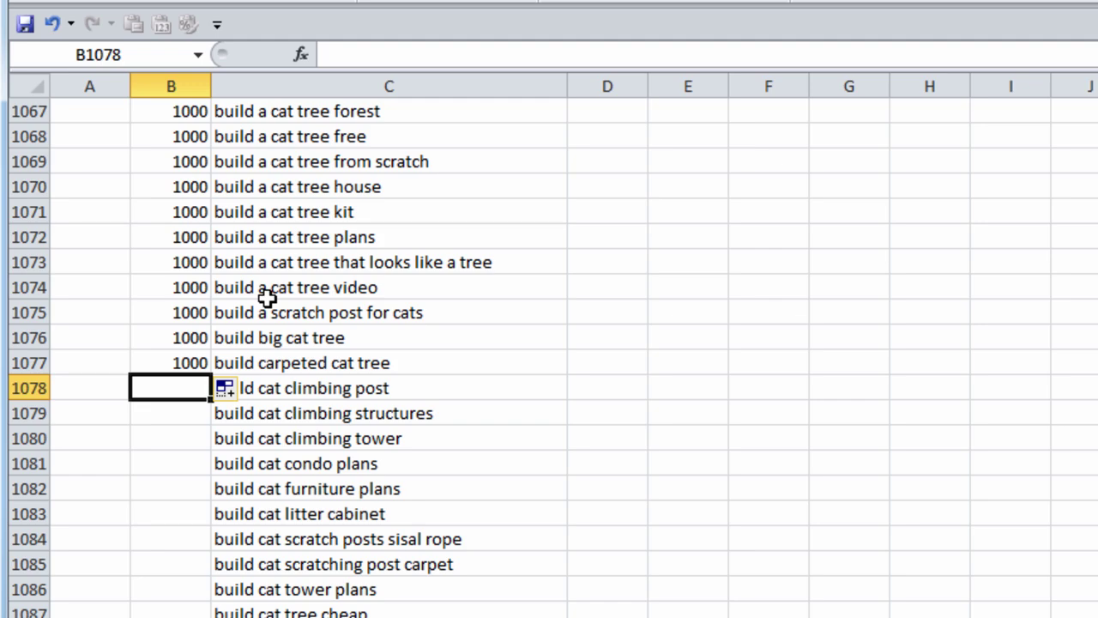
Enter the formula =B2+1 in B1078 to start ad group 1001.
type("=")
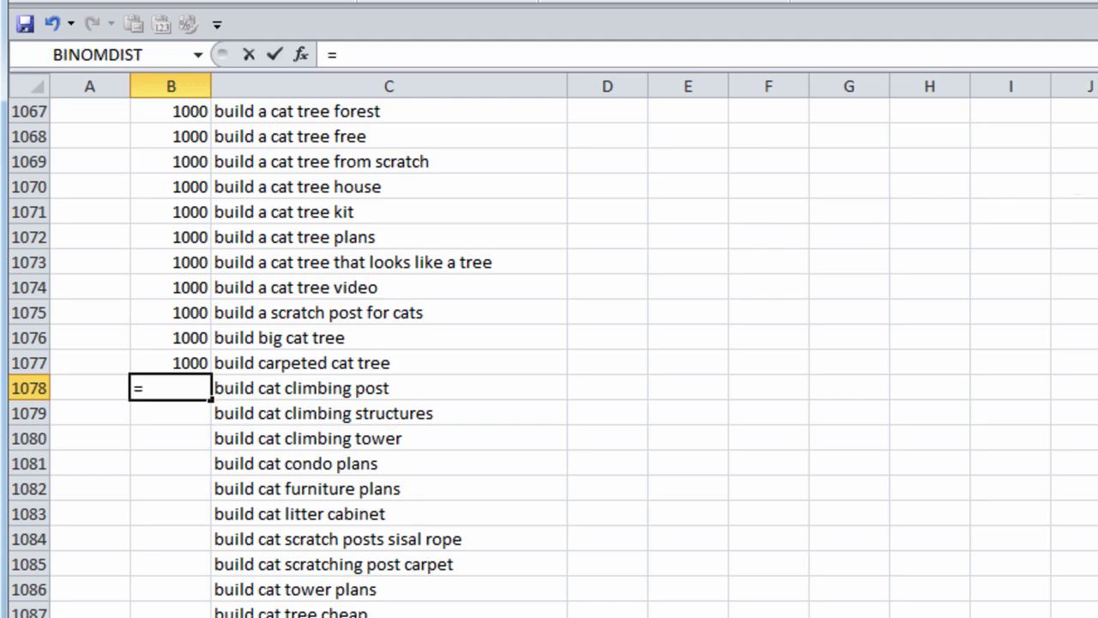
scroll(551, 345, "up", 20)
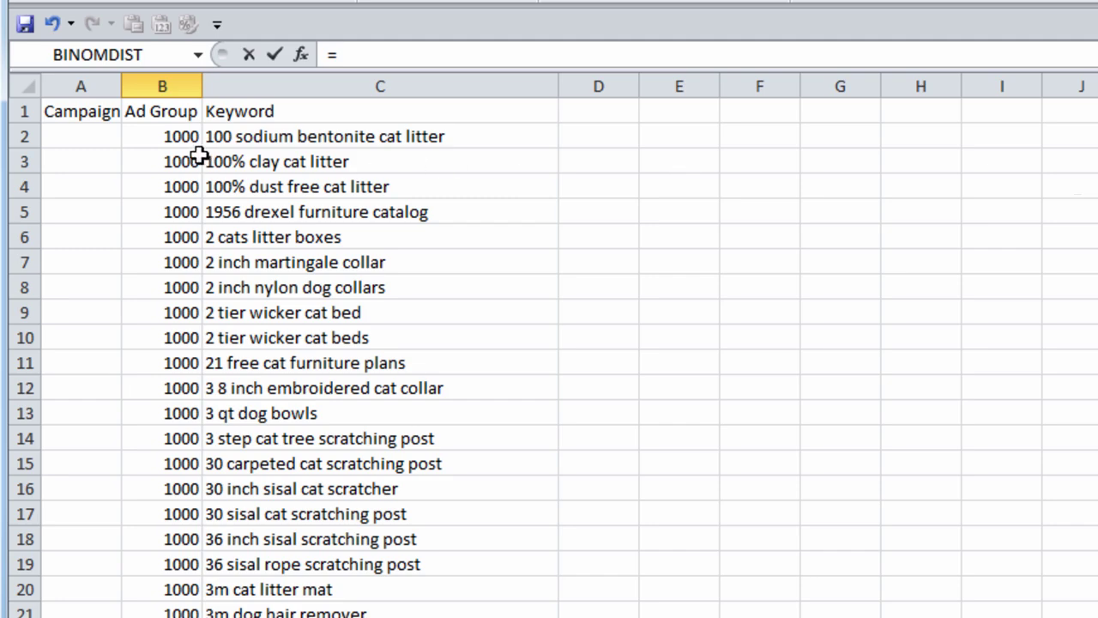
left_click(188, 143)
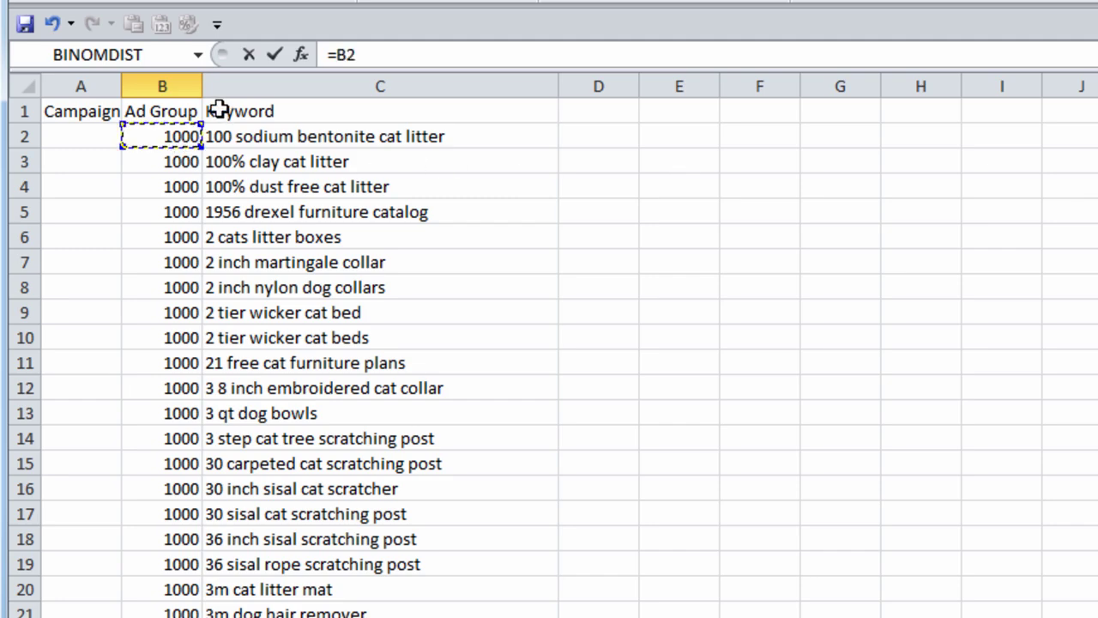
type("+1")
key("Return")
Fill the plus-one formula down column B to row 15421, reaching group 1014.
scroll(214, 258, "down", 3)
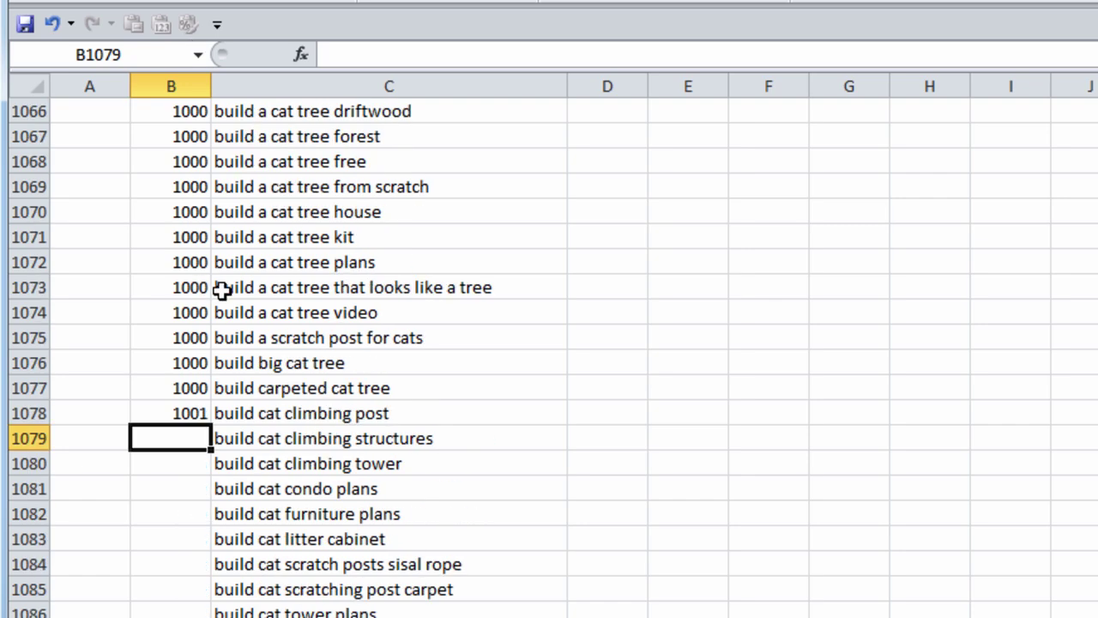
left_click(191, 413)
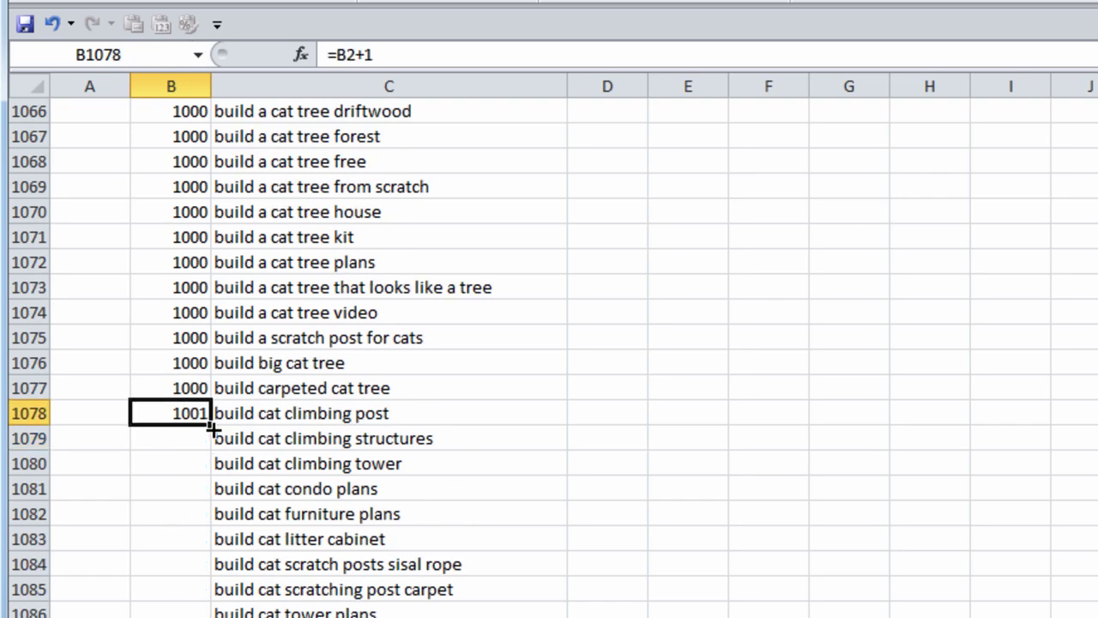
double_click(210, 424)
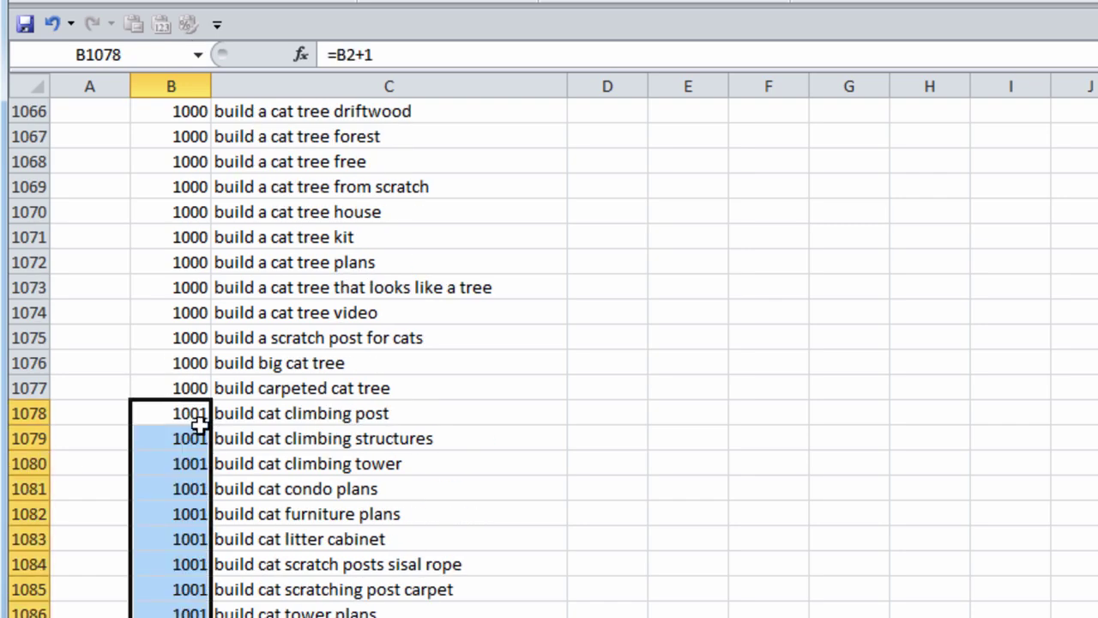
left_click(183, 439)
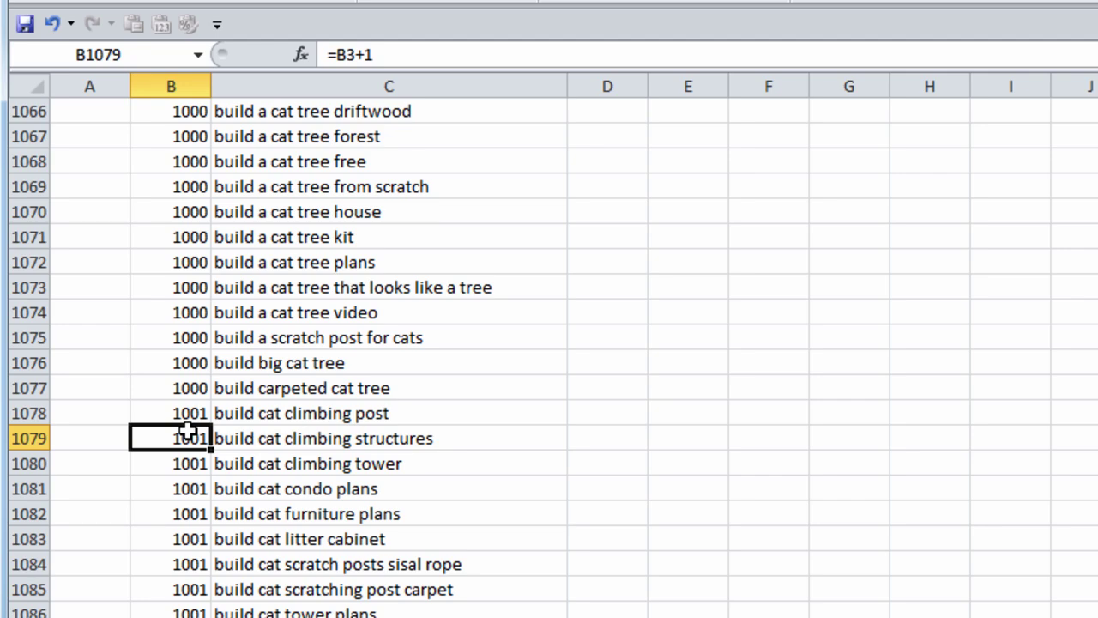
key("ctrl+Down")
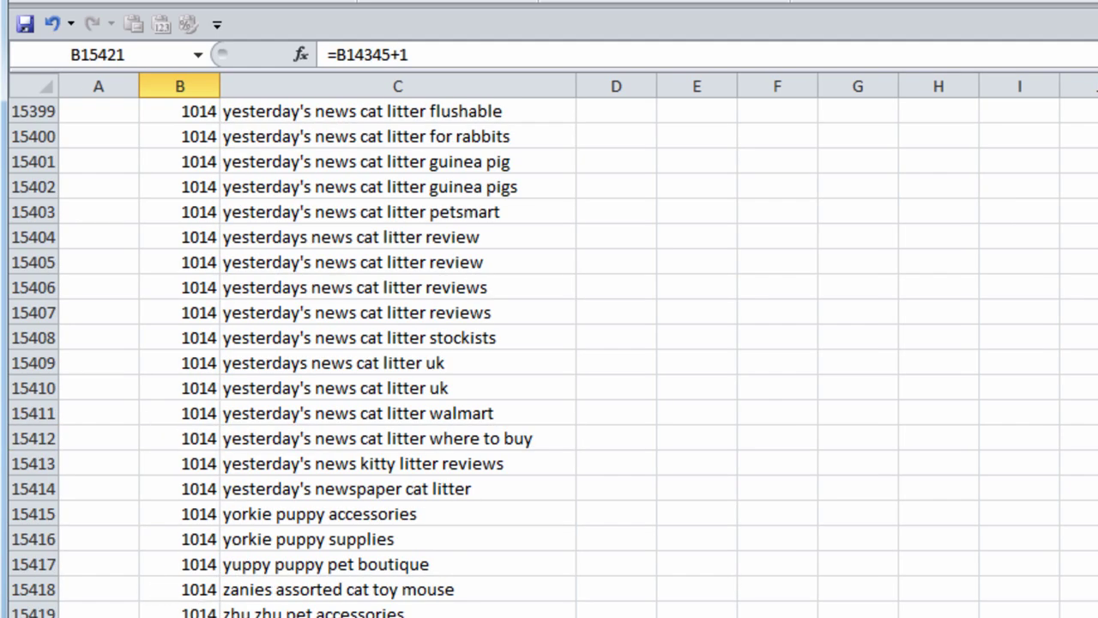
left_click(128, 589)
Enter Campaign #1 in A2, widen column A, and copy it down the whole column.
key("ctrl+Home")
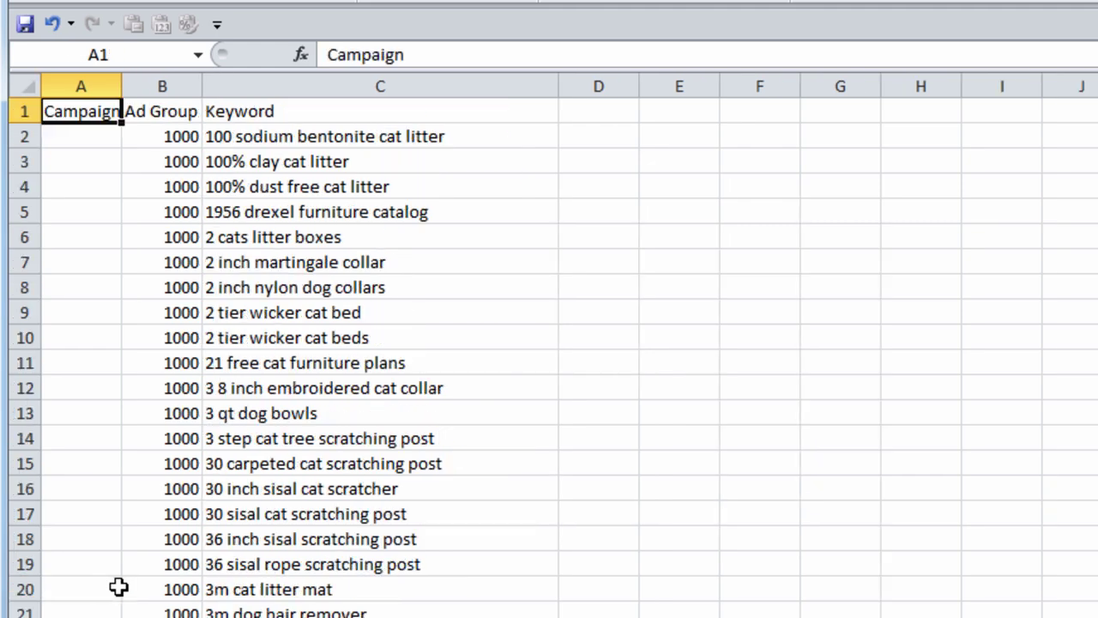
left_click(112, 141)
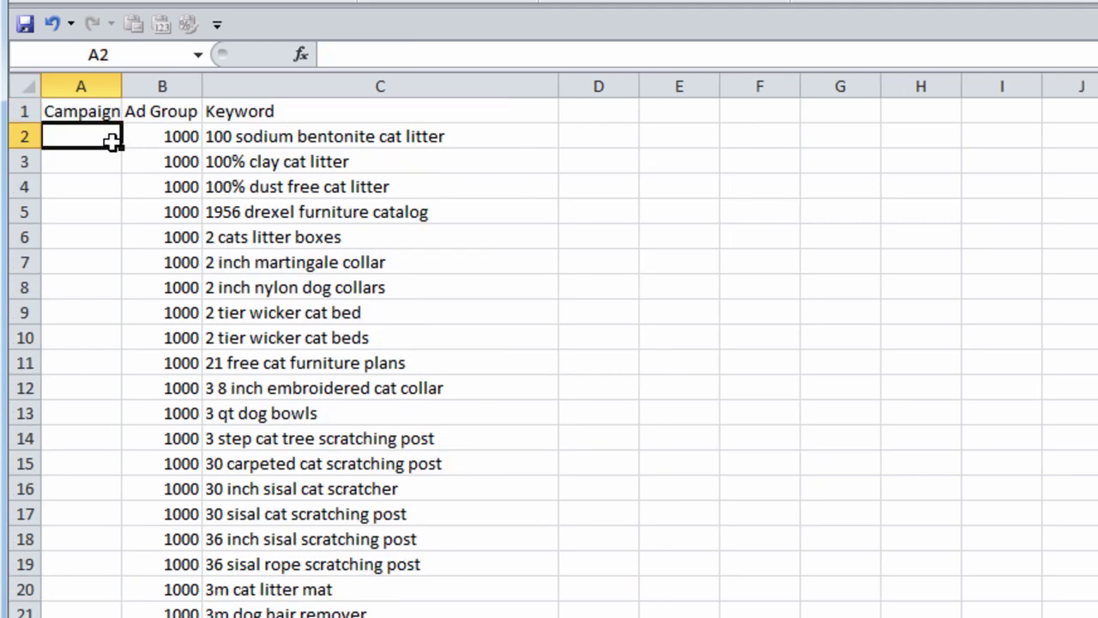
type("Campaig")
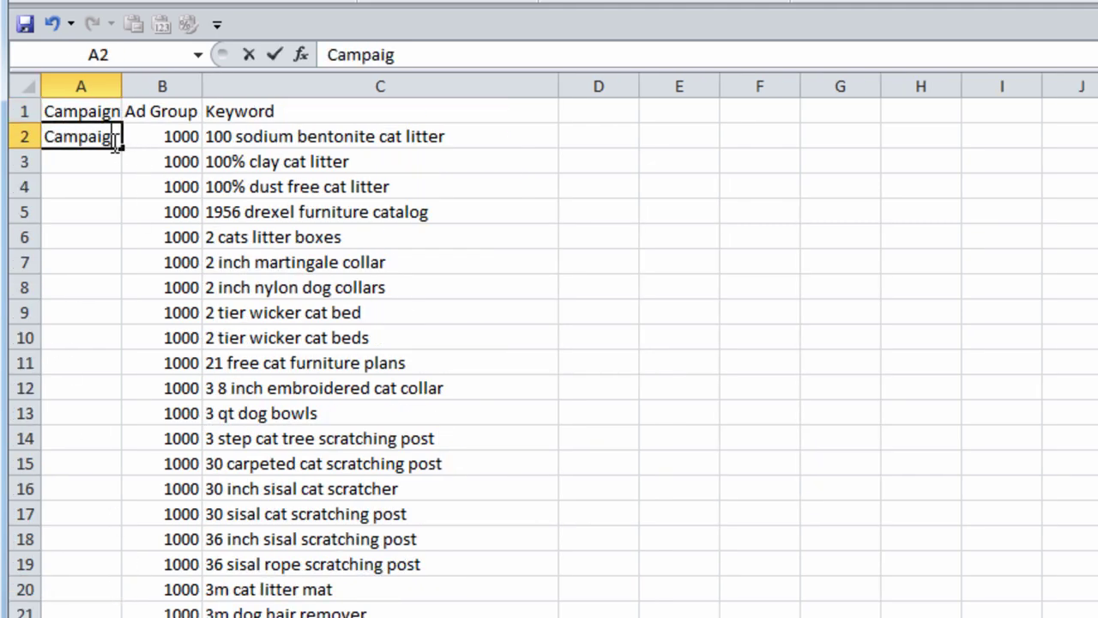
type("n #1")
key("Return")
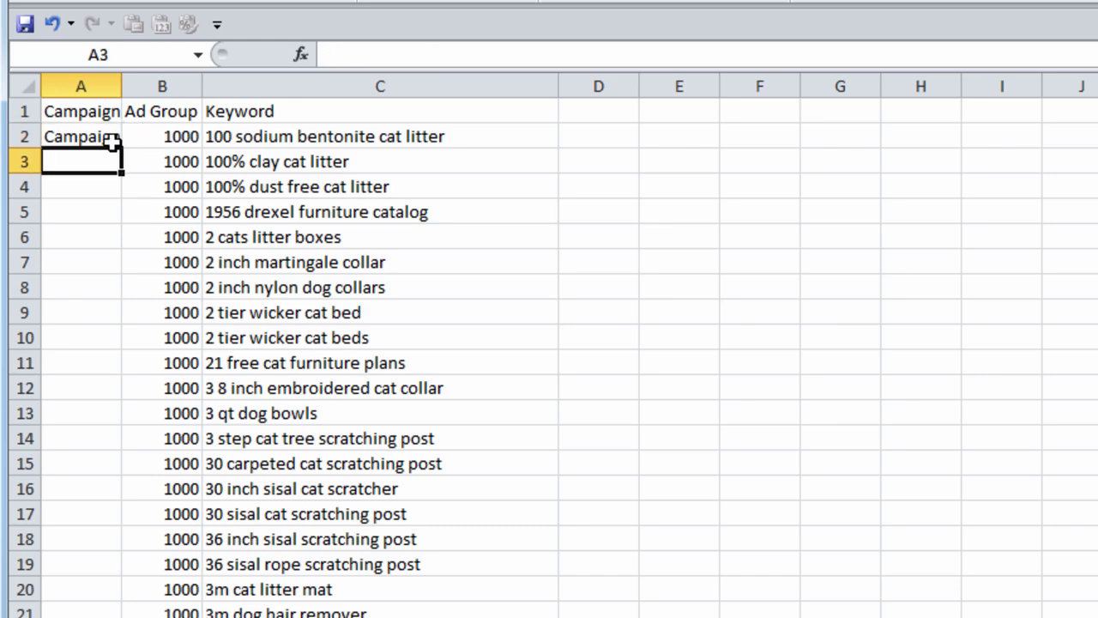
double_click(127, 83)
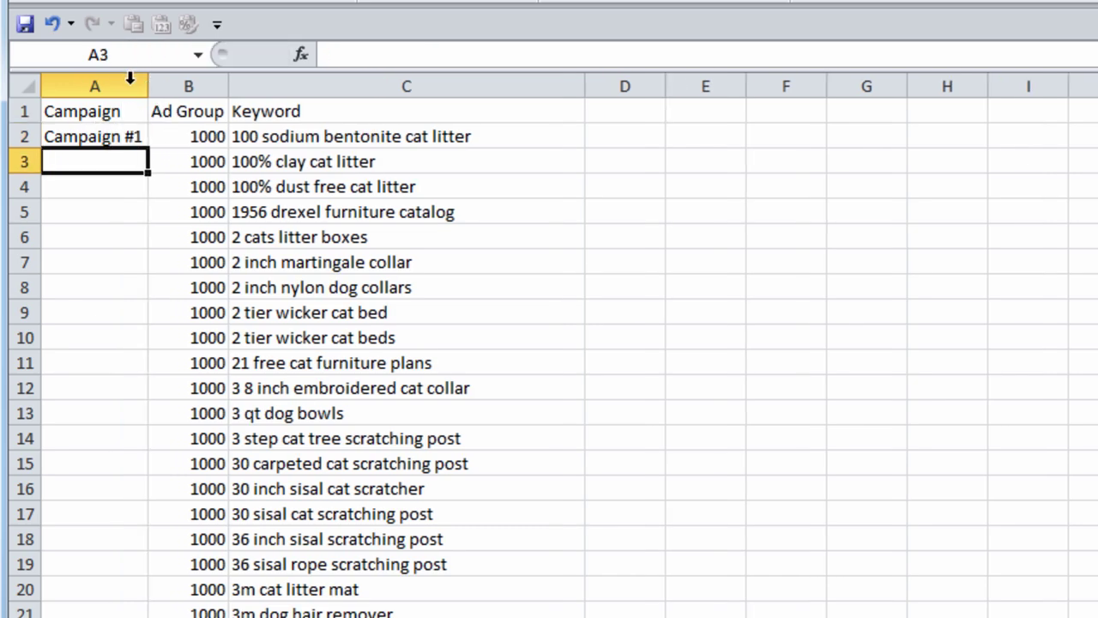
left_click(134, 139)
left_click_drag(148, 87, 183, 91)
double_click(182, 148)
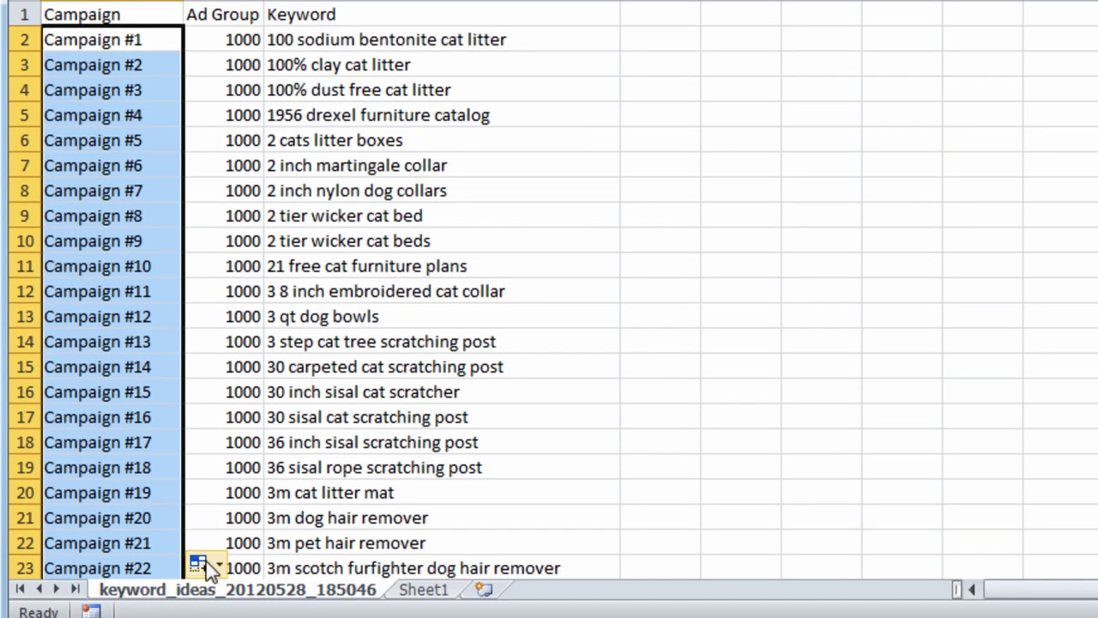
left_click(199, 569)
left_click(236, 447)
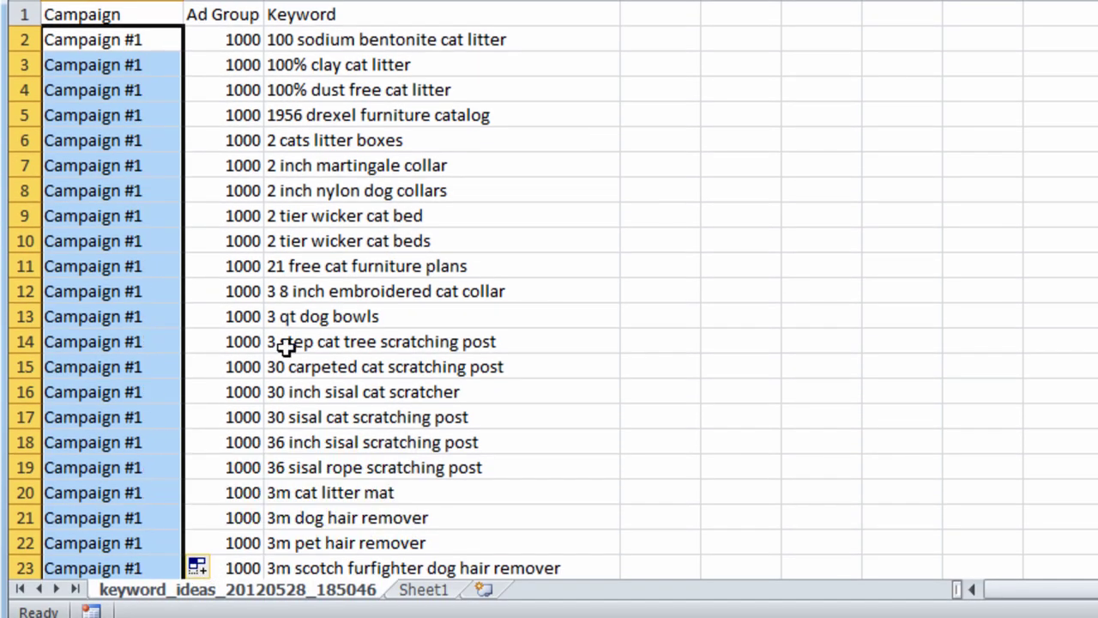
Copy the entire Campaign, Ad Group and Keyword table, then return to AdWords Editor.
left_click(159, 115)
left_click(256, 62)
key("ctrl+a")
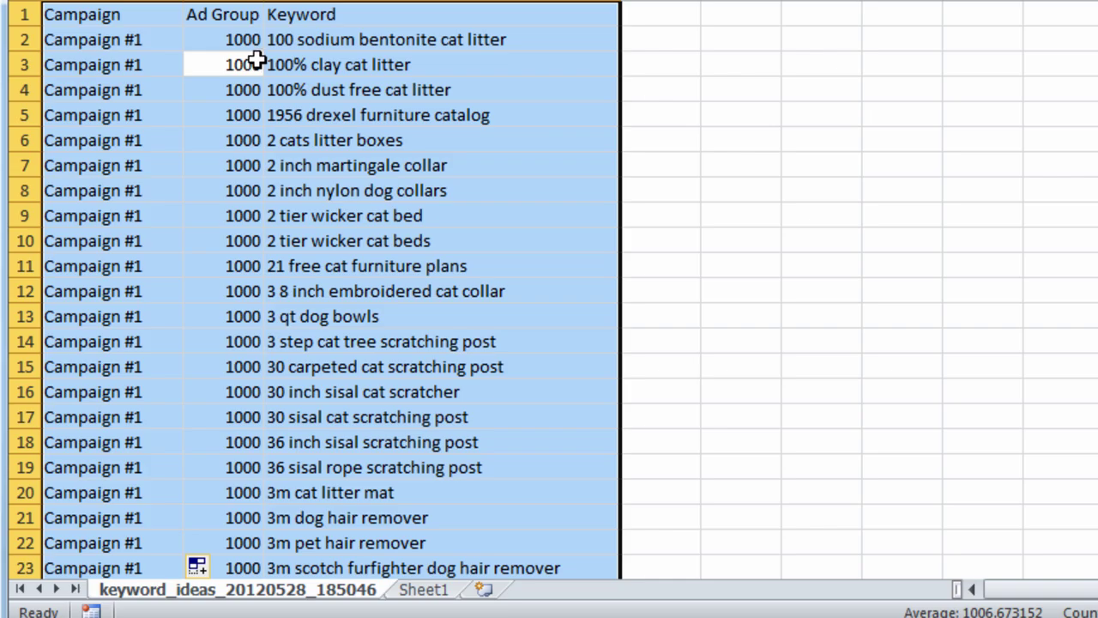
key("ctrl+c")
key("alt+Tab")
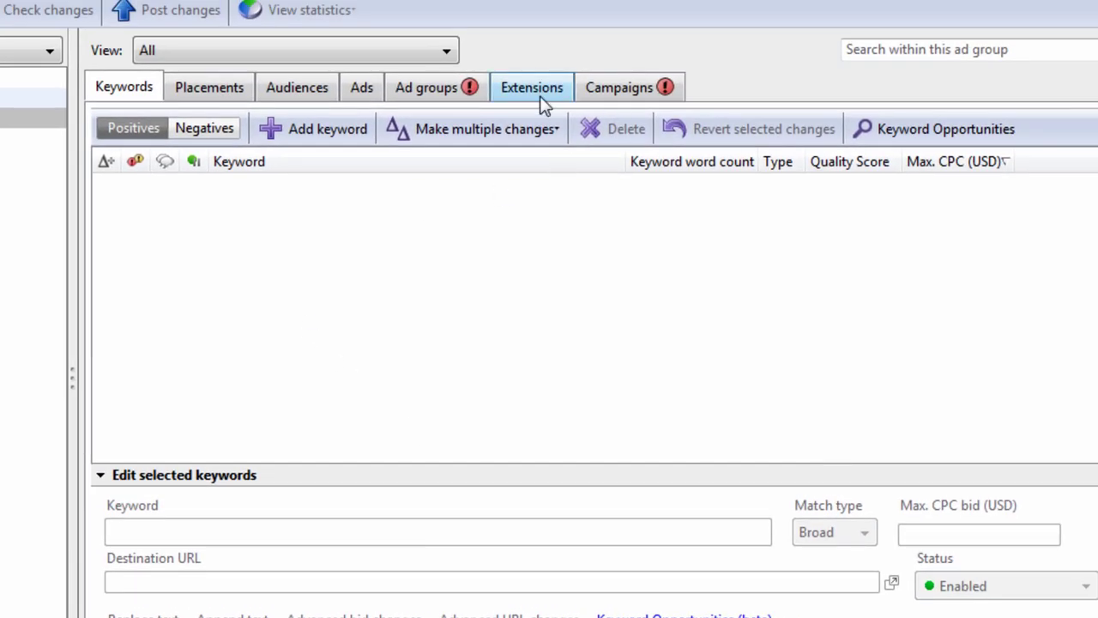
Delete the empty Ad group #1 and start Add/update multiple keywords again.
left_click(470, 90)
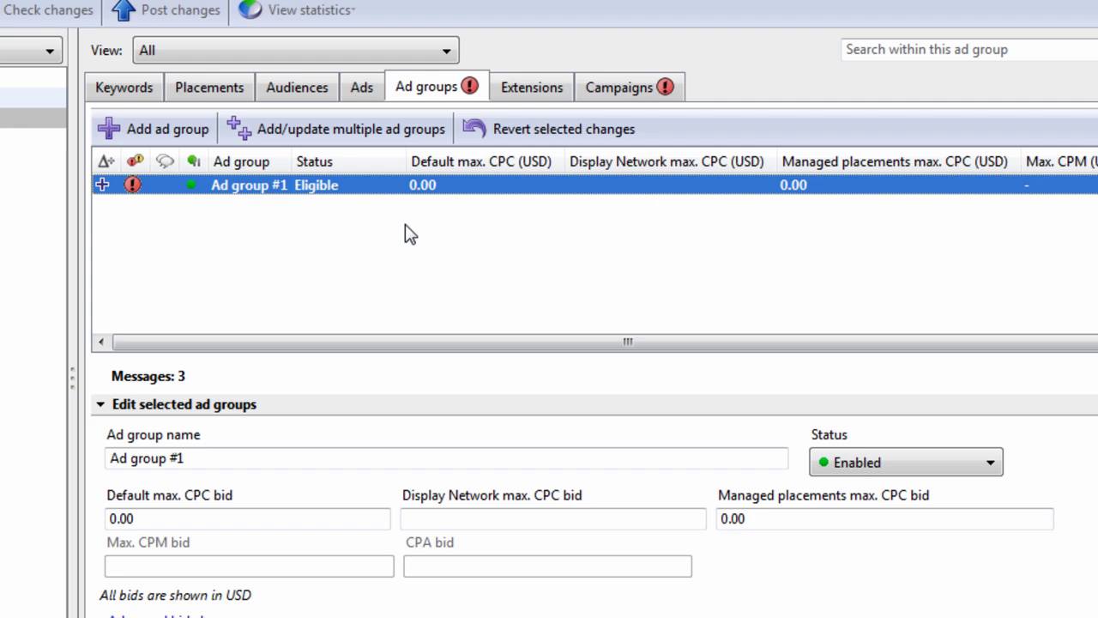
key("Delete")
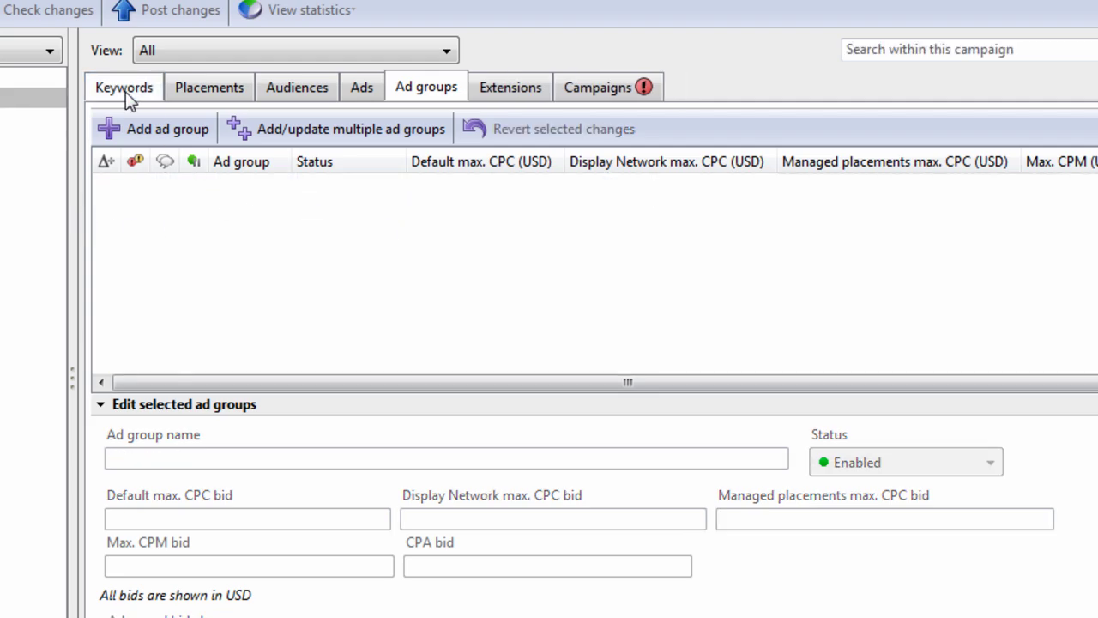
left_click(121, 89)
left_click(506, 131)
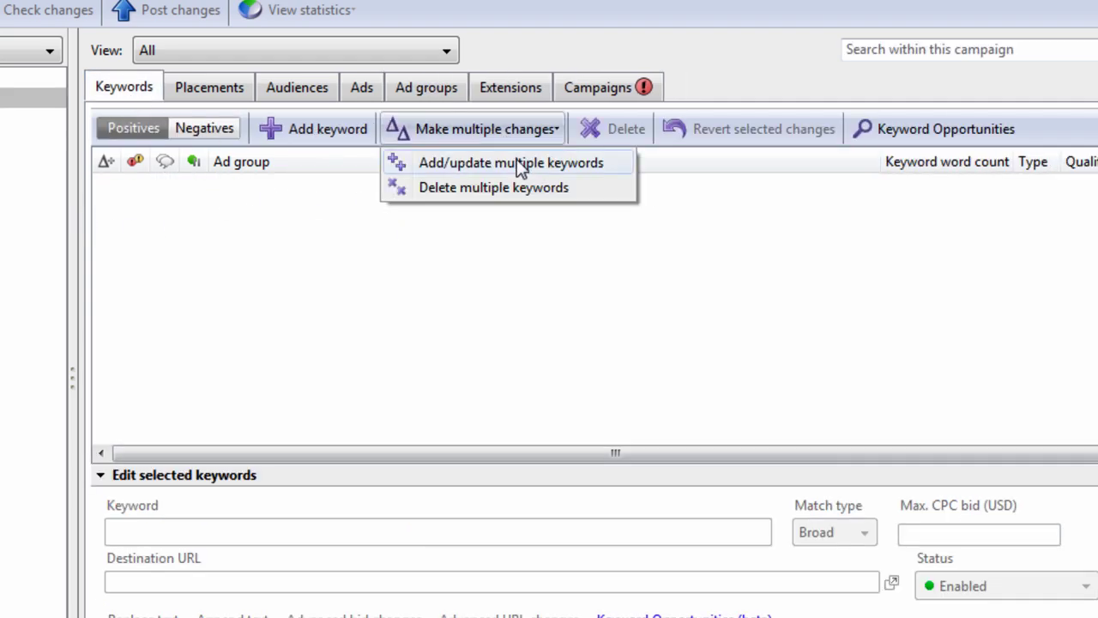
left_click(522, 165)
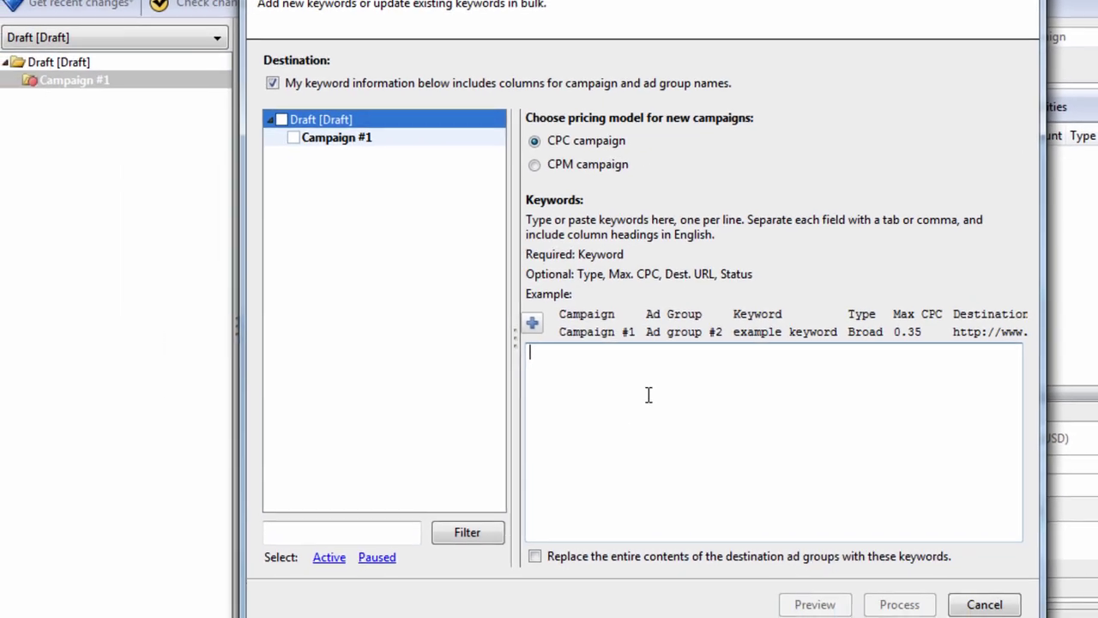
Paste the Campaign/Ad Group/Keyword table, preview its columns, and process all 15,420 keywords.
key("ctrl+v")
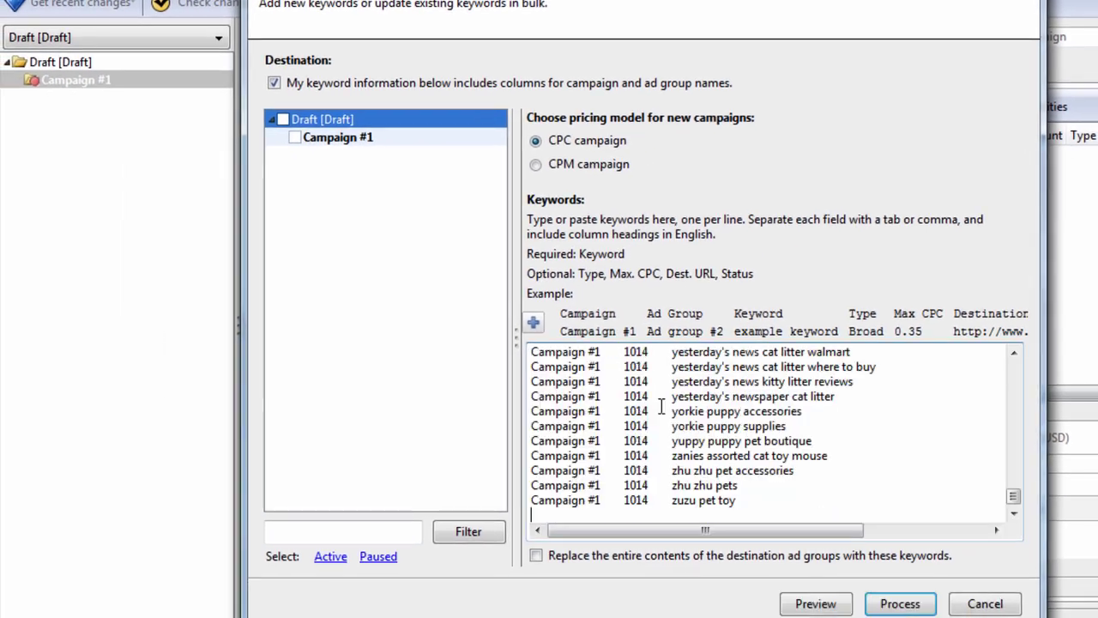
left_click(837, 603)
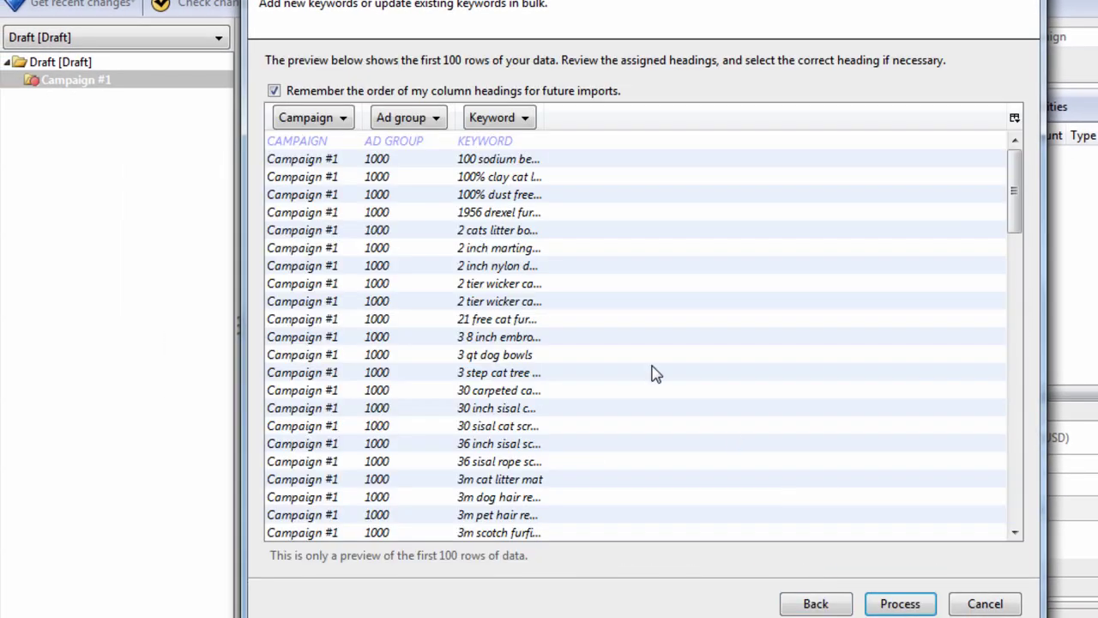
left_click(899, 601)
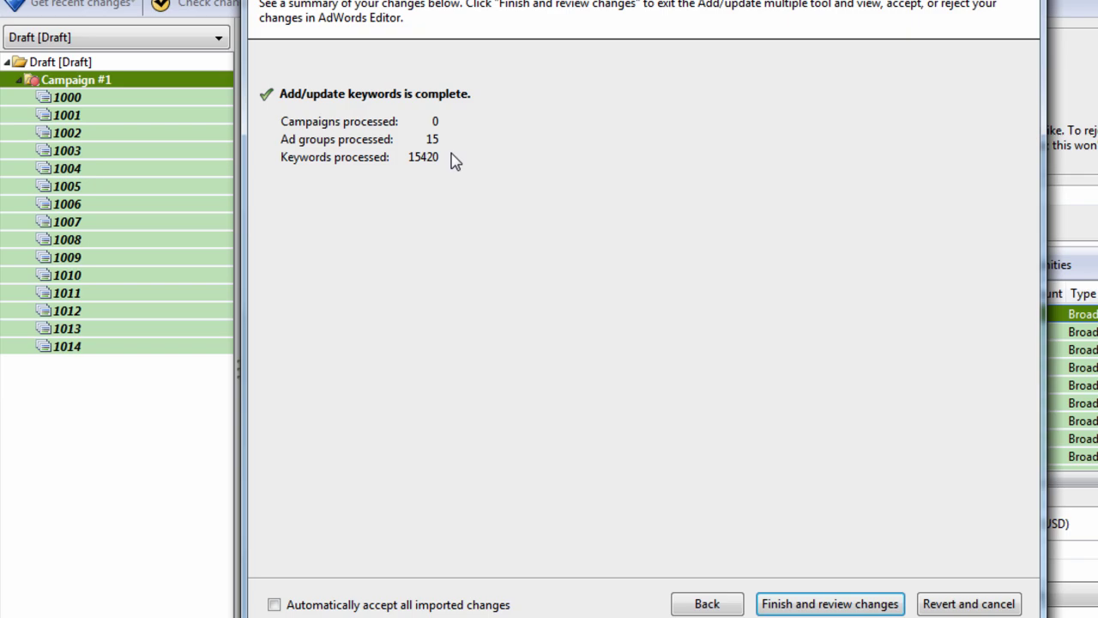
Keep the proposed import changes and drag all 15,420 keywords into ad group 1000.
left_click(815, 604)
left_click(632, 47)
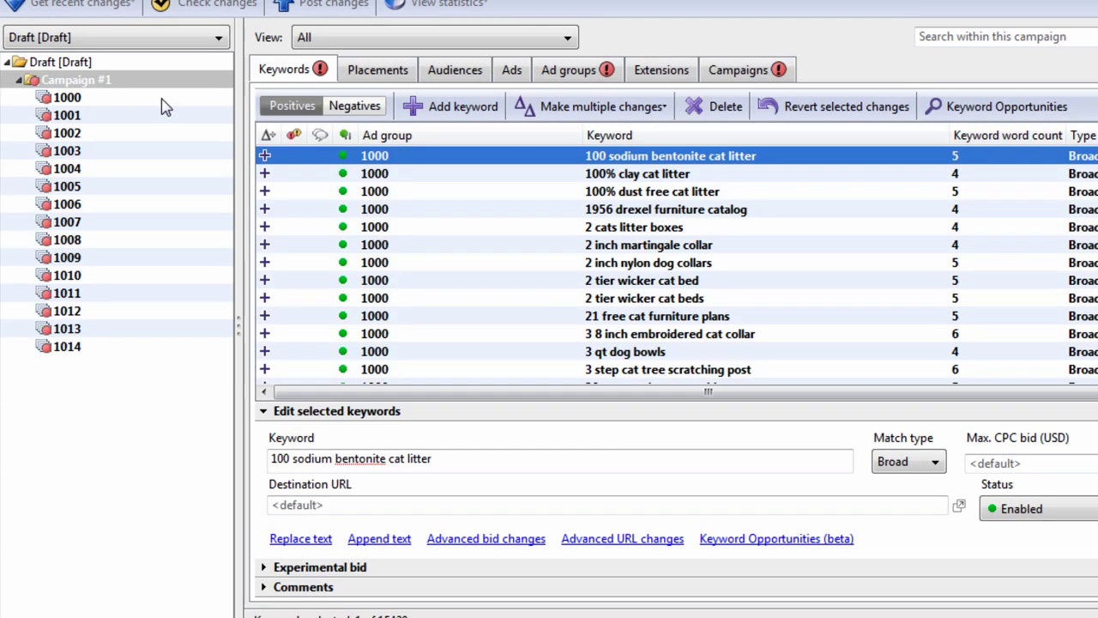
left_click(406, 209)
key("ctrl+a")
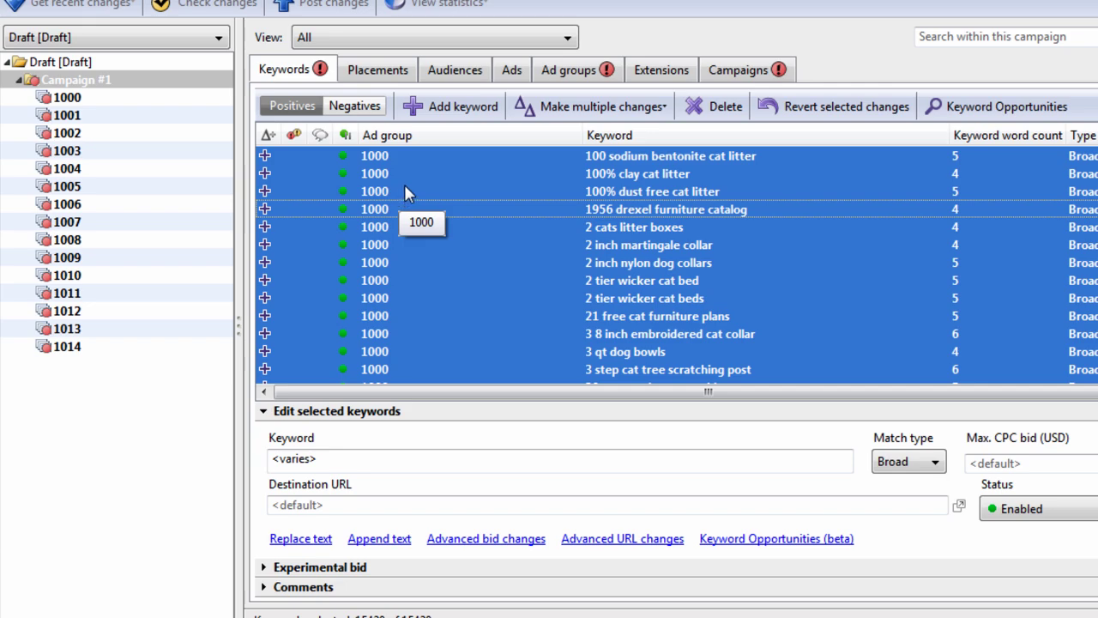
left_click_drag(419, 184, 66, 101)
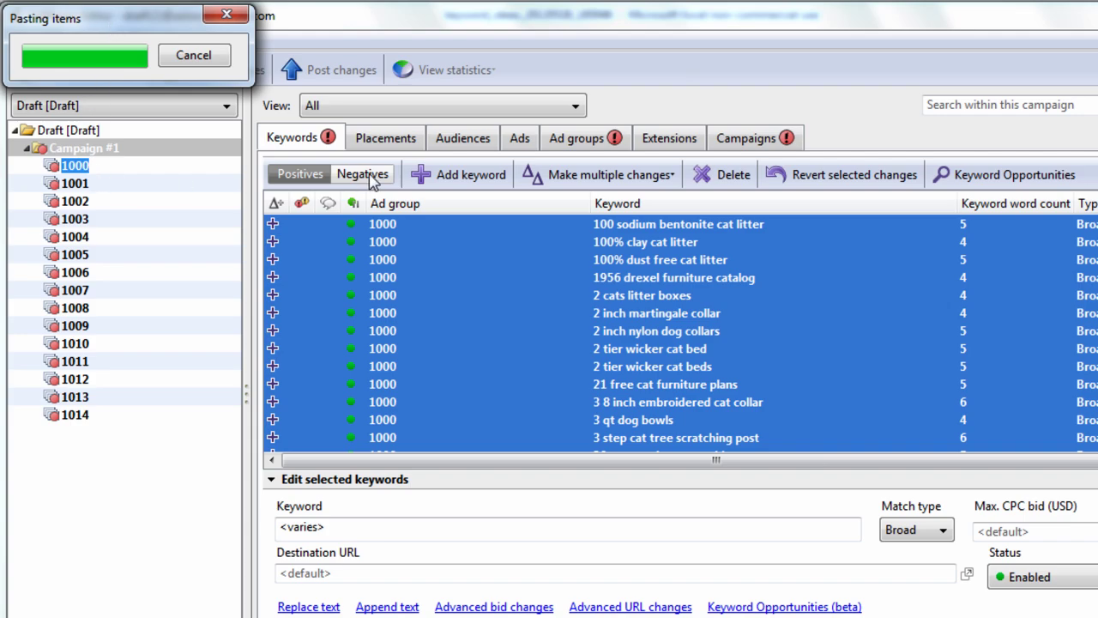
Check the keywords of ad groups 1004, 1006, 1009 and 1012 to confirm they are empty.
left_click(577, 138)
left_click(503, 283)
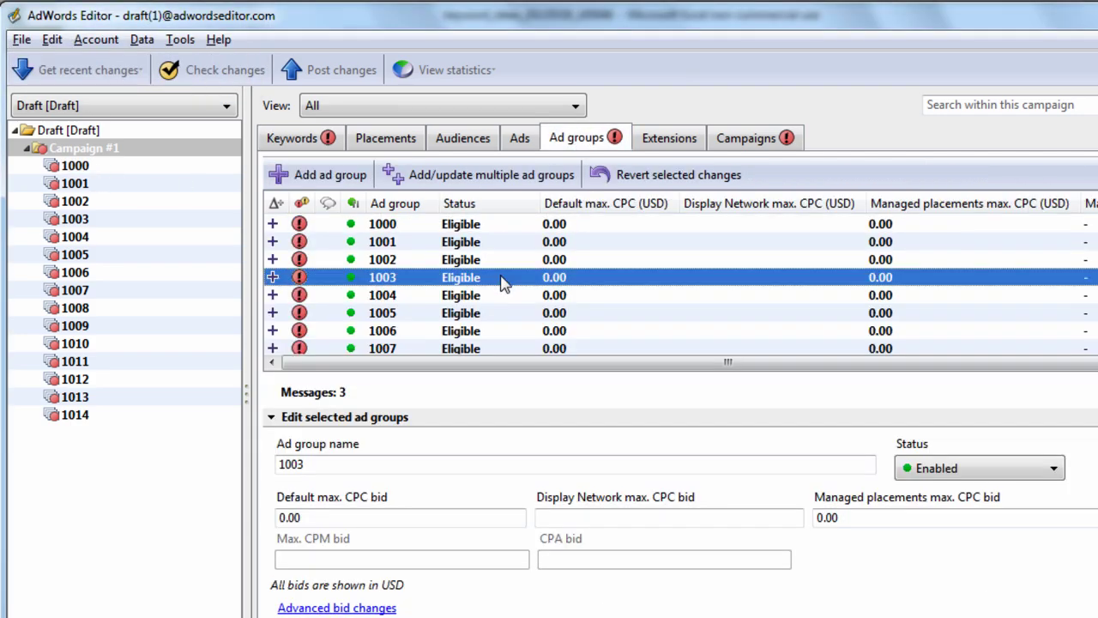
left_click(128, 236)
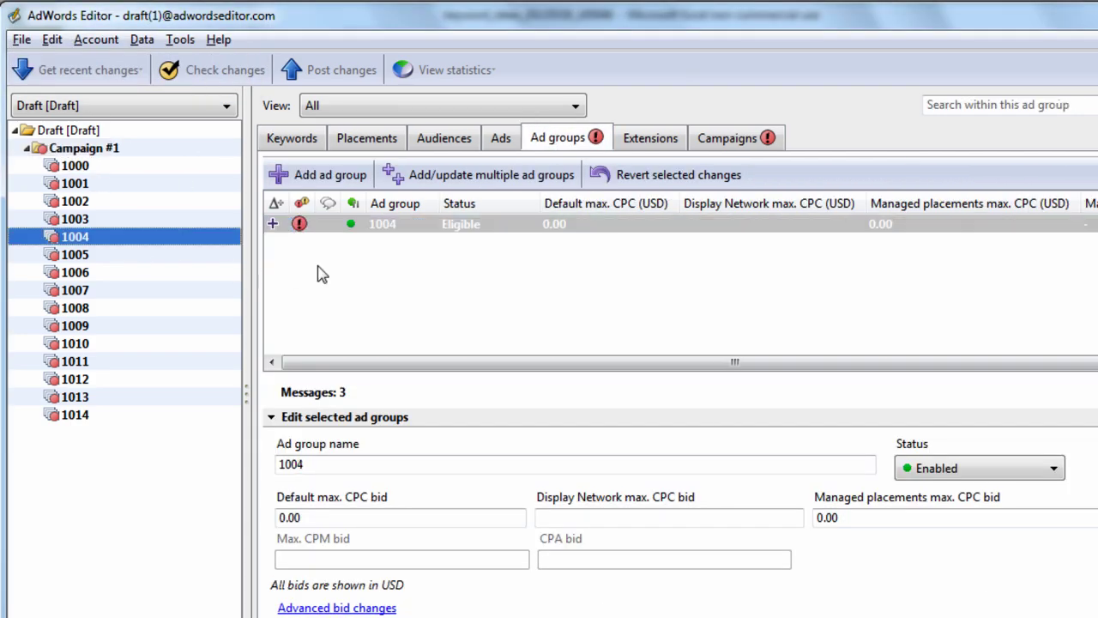
left_click(308, 141)
left_click(176, 273)
left_click(153, 330)
left_click(138, 381)
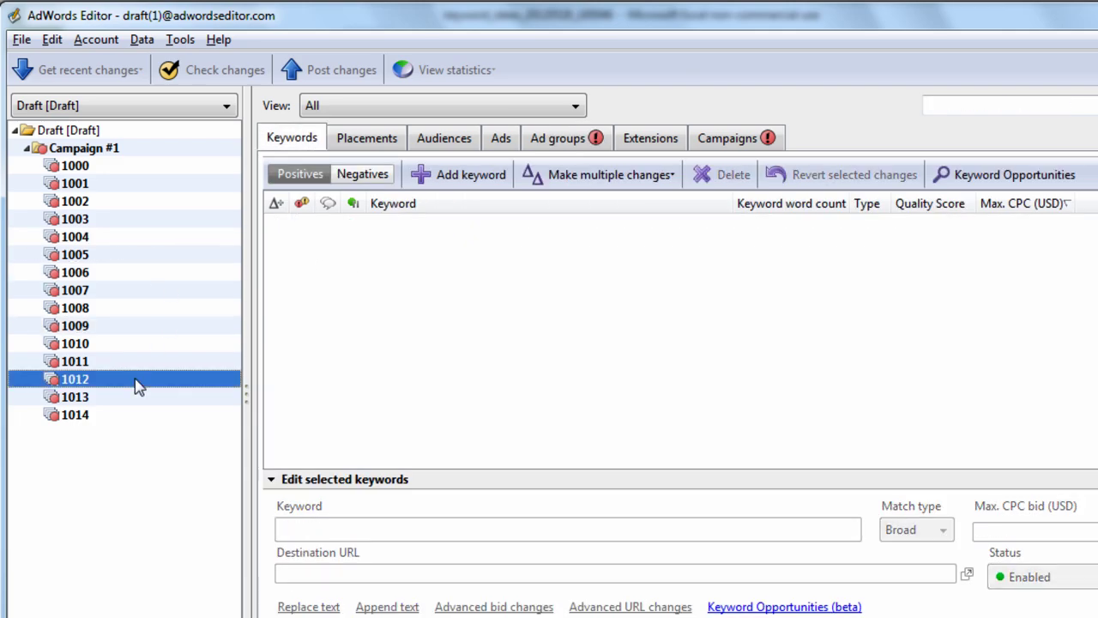
Show Campaign #1's ad groups list and select every ad group in it.
left_click(128, 150)
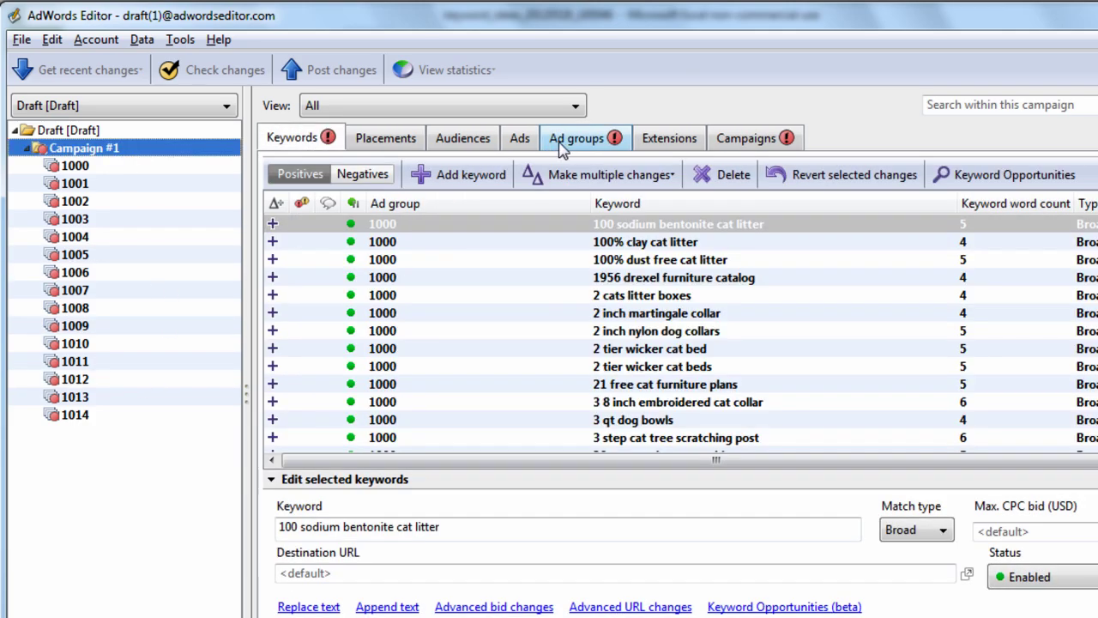
left_click(559, 140)
left_click(501, 262)
key("ctrl+a")
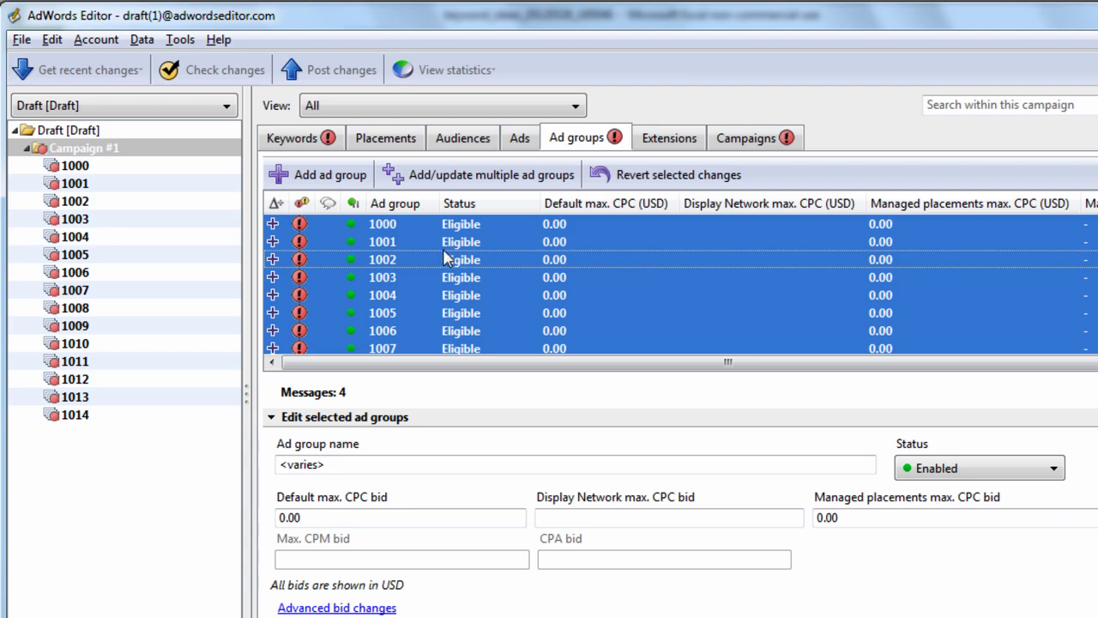
Deselect ad group 1000, delete ad groups 1001 through 1014, then select ad group 1000.
left_click(397, 231, "ctrl")
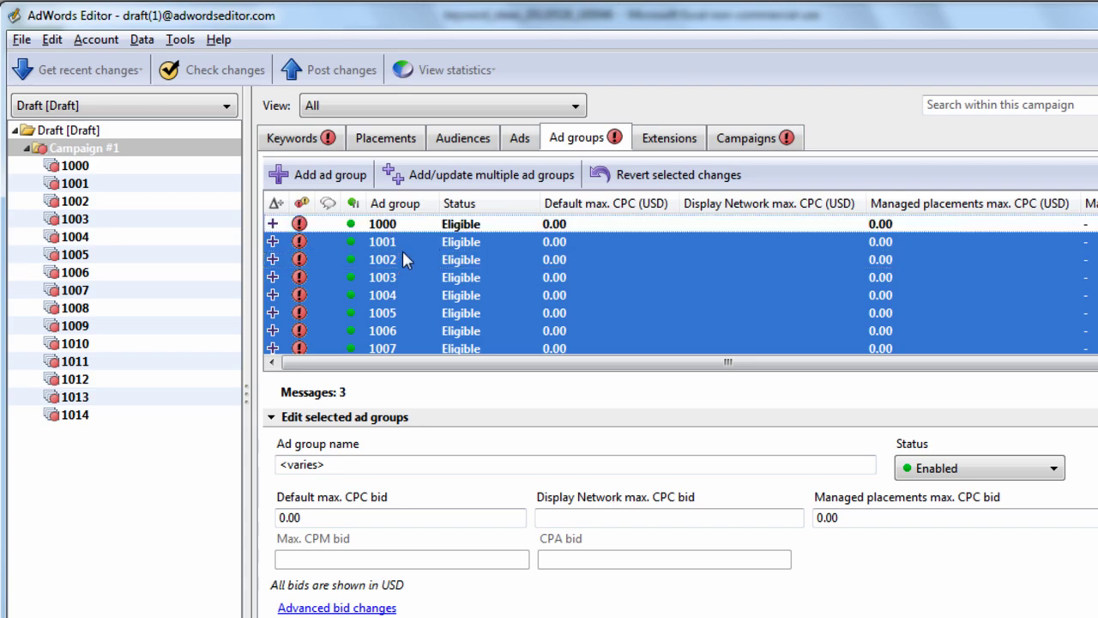
key("Delete")
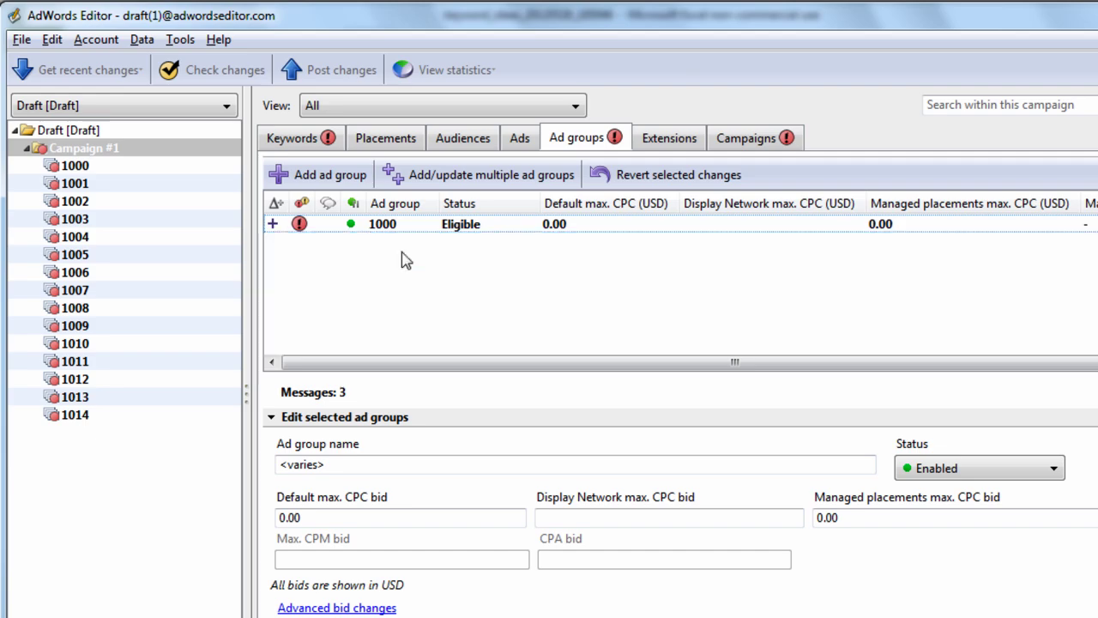
left_click(75, 166)
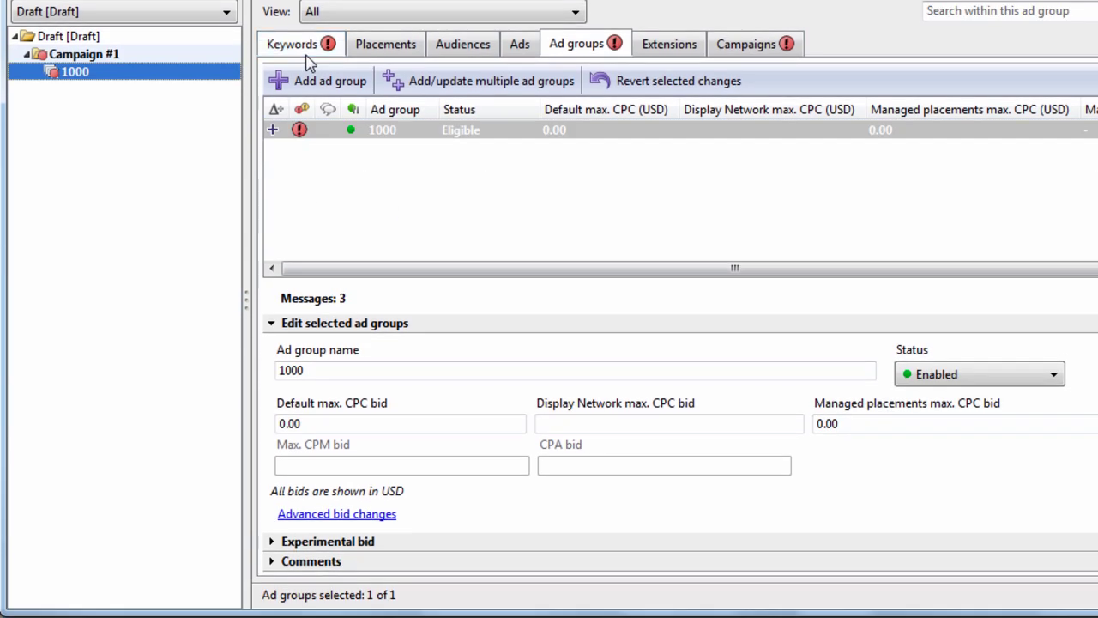
View ad group 1000's keyword list, now holding all 15,420 keywords.
left_click(305, 88)
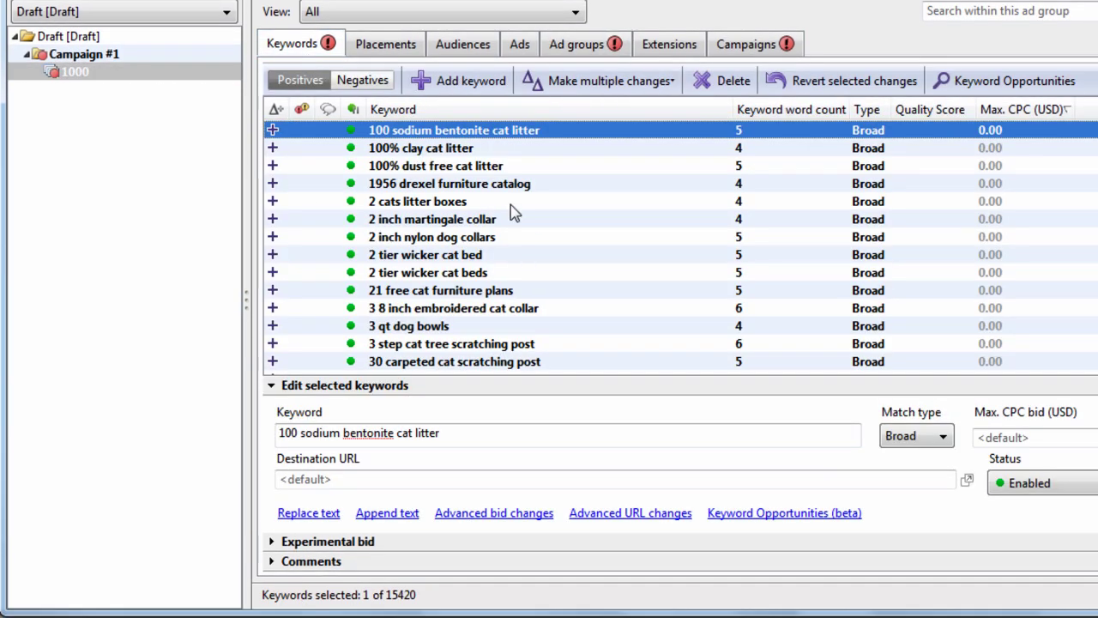